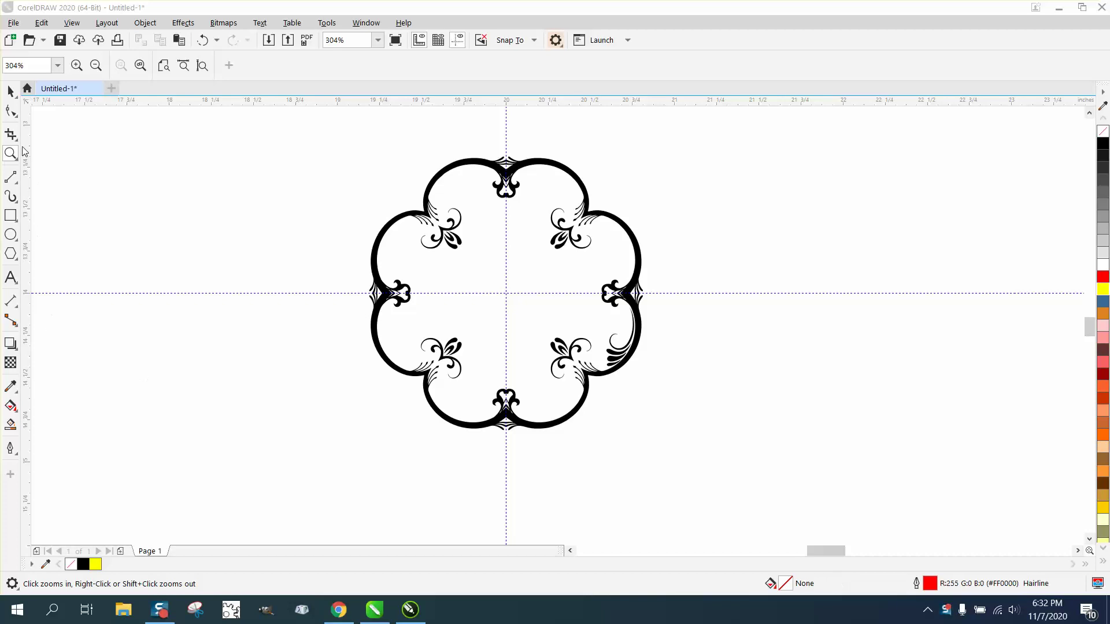
- Fill the small curl group beside the frame's lower-right edge with blue
{"action": "left_click_drag", "start_coordinate": [567, 283], "coordinate": [761, 401]}
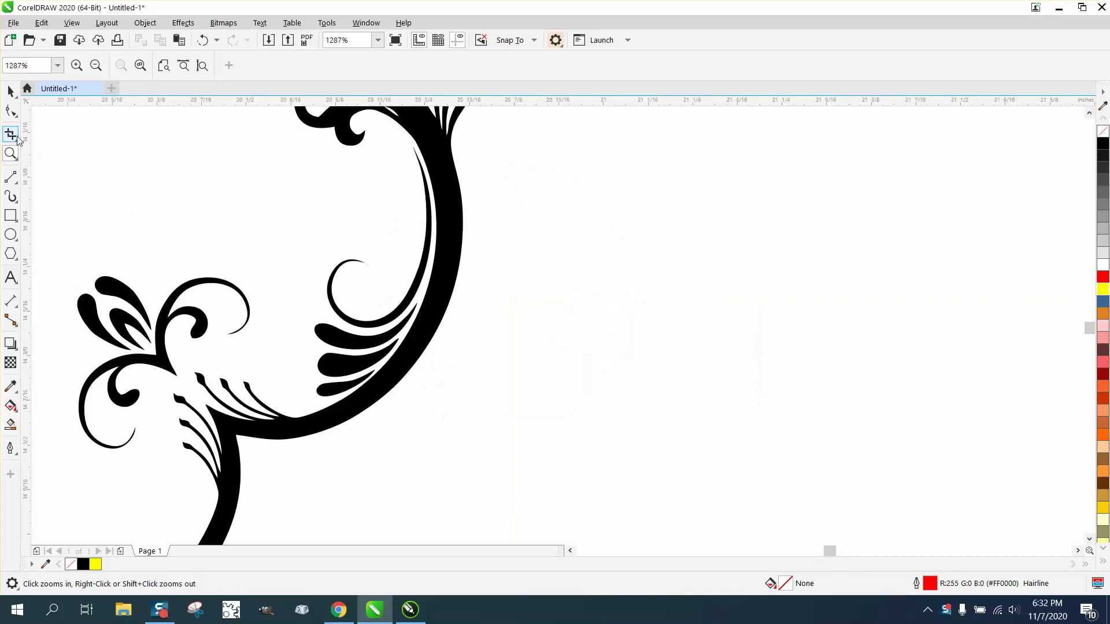
{"action": "left_click", "coordinate": [11, 91]}
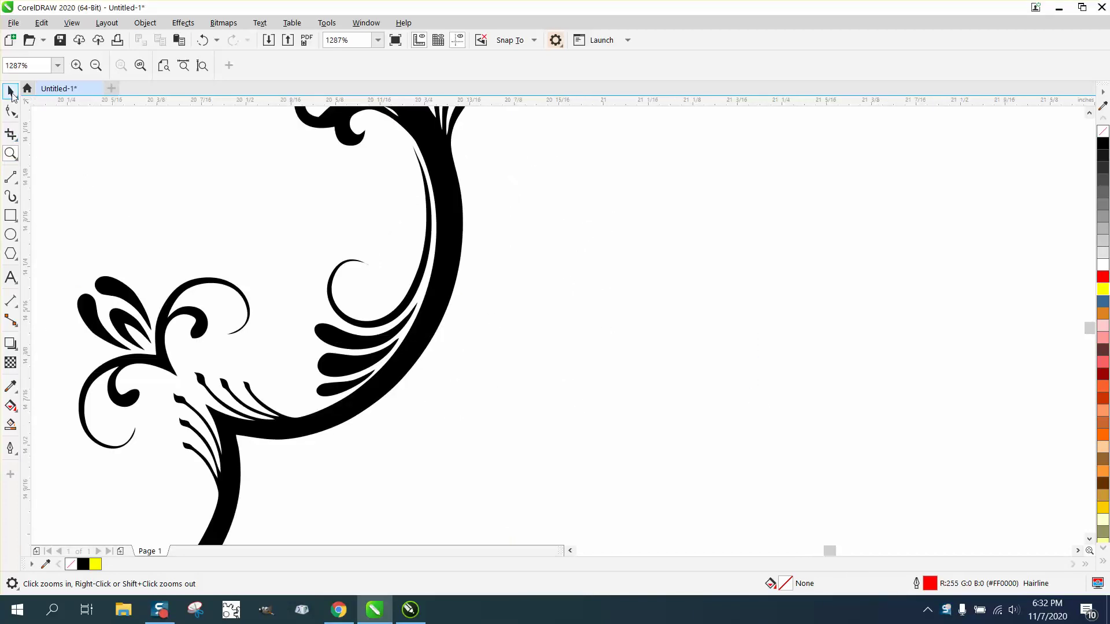
{"action": "left_click", "coordinate": [417, 289]}
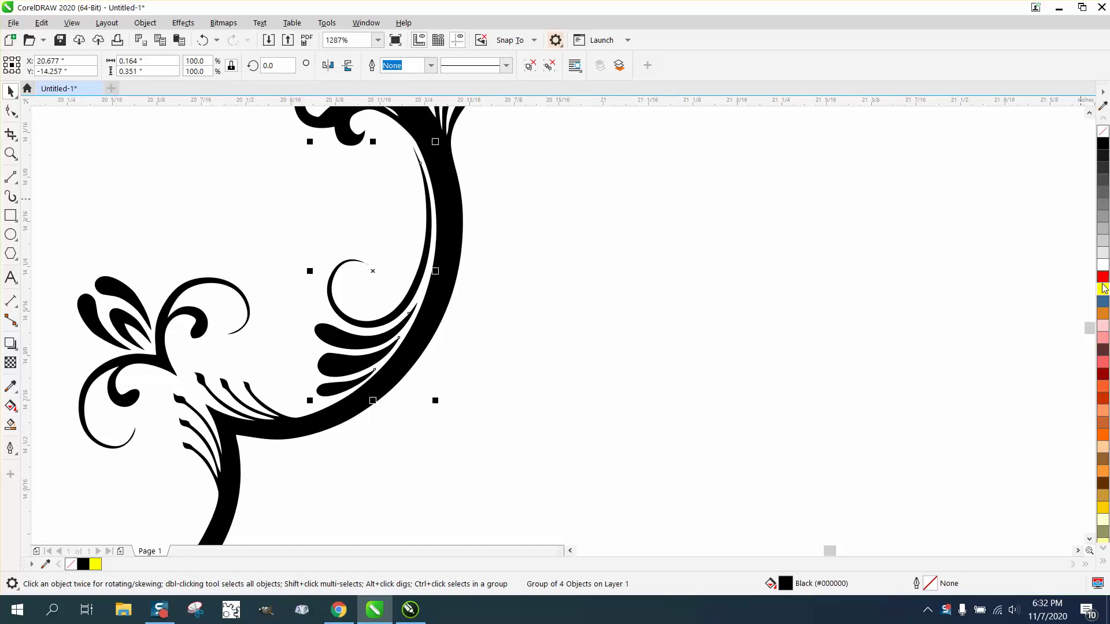
{"action": "left_click", "coordinate": [1101, 305]}
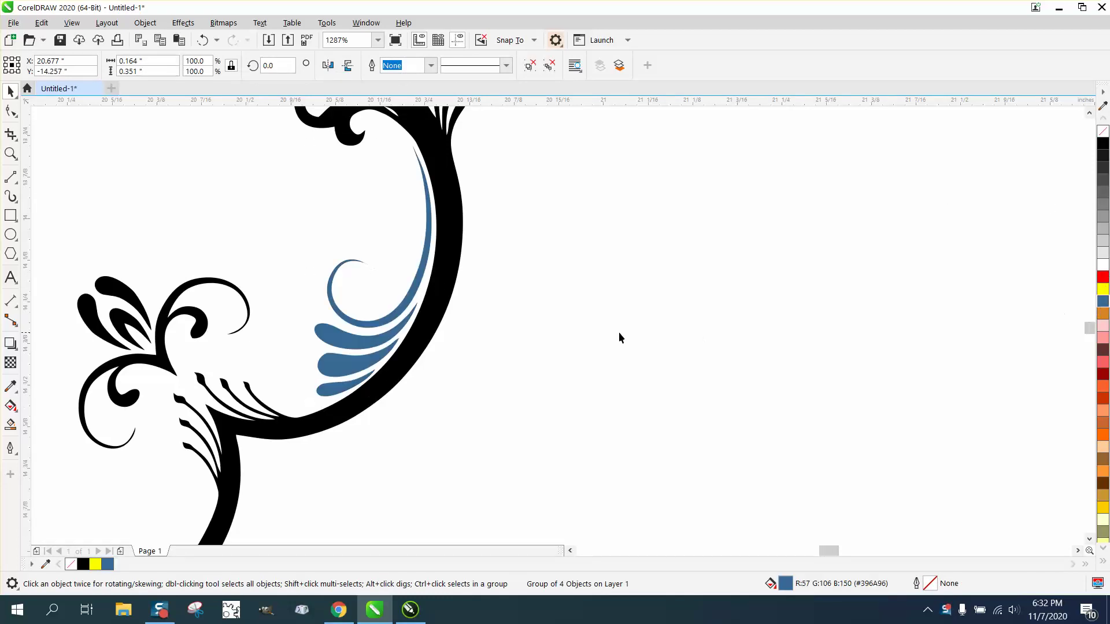
{"action": "scroll", "coordinate": [619, 332], "scroll_direction": "down", "scroll_amount": 2}
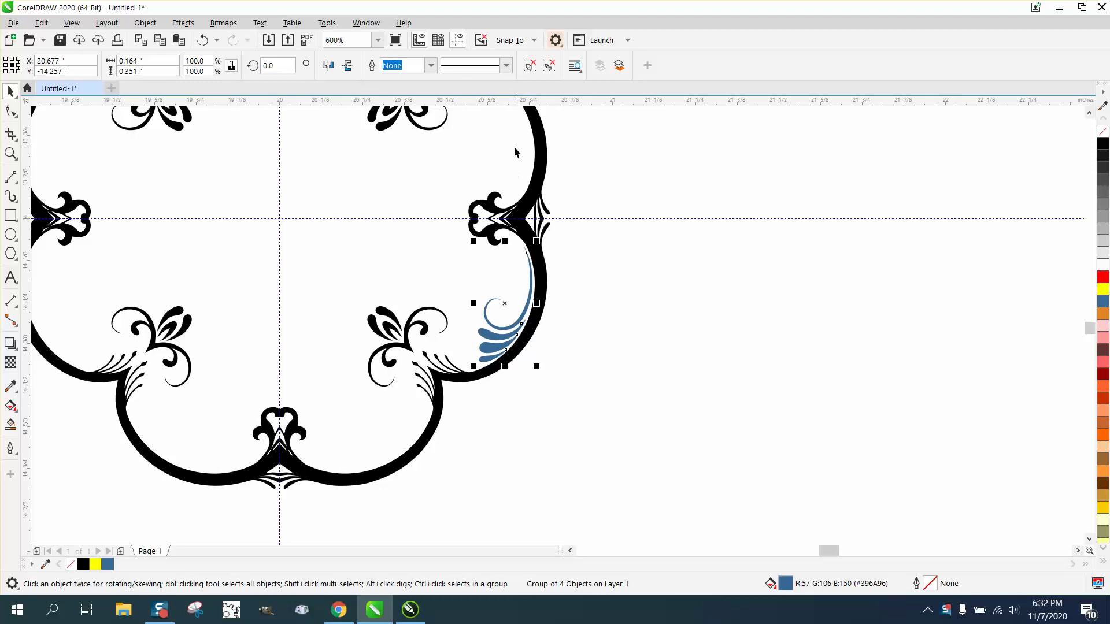
{"action": "scroll", "coordinate": [514, 152], "scroll_direction": "down", "scroll_amount": 2}
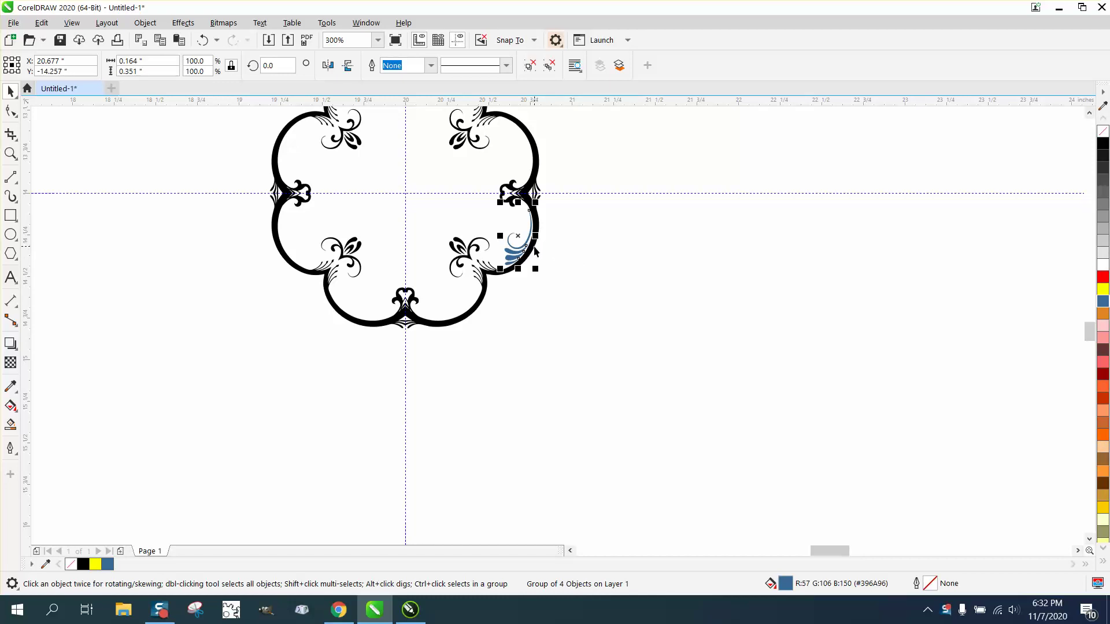
- Mirror the blue curl vertically and drop a copy above the right middle ornament
{"action": "left_click", "coordinate": [10, 153]}
{"action": "right_click", "coordinate": [430, 207]}
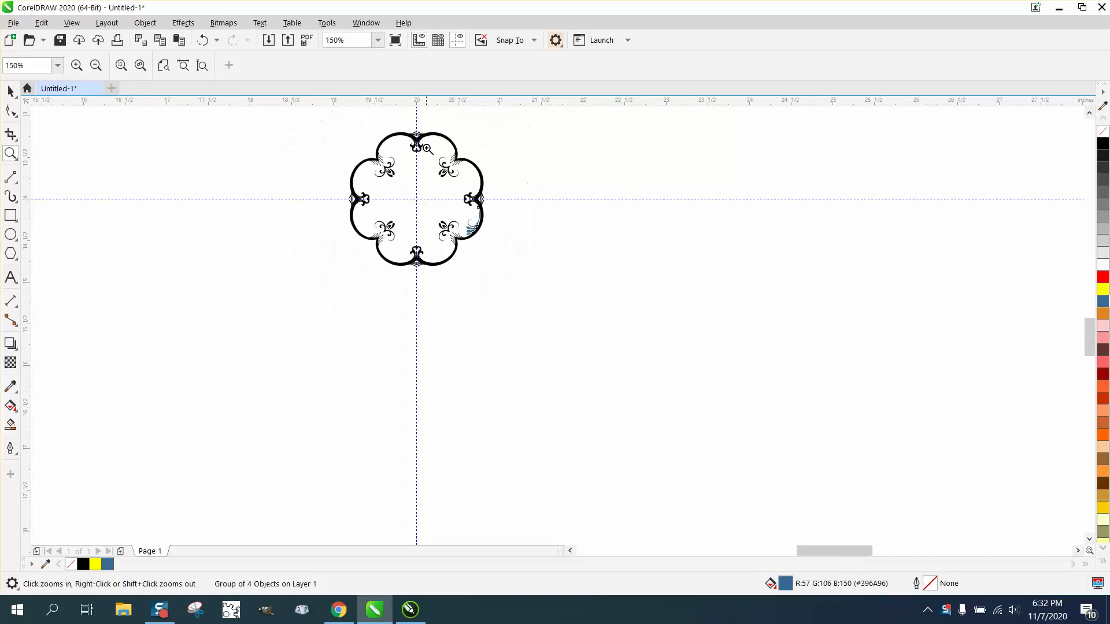
{"action": "left_click_drag", "start_coordinate": [425, 146], "coordinate": [544, 279]}
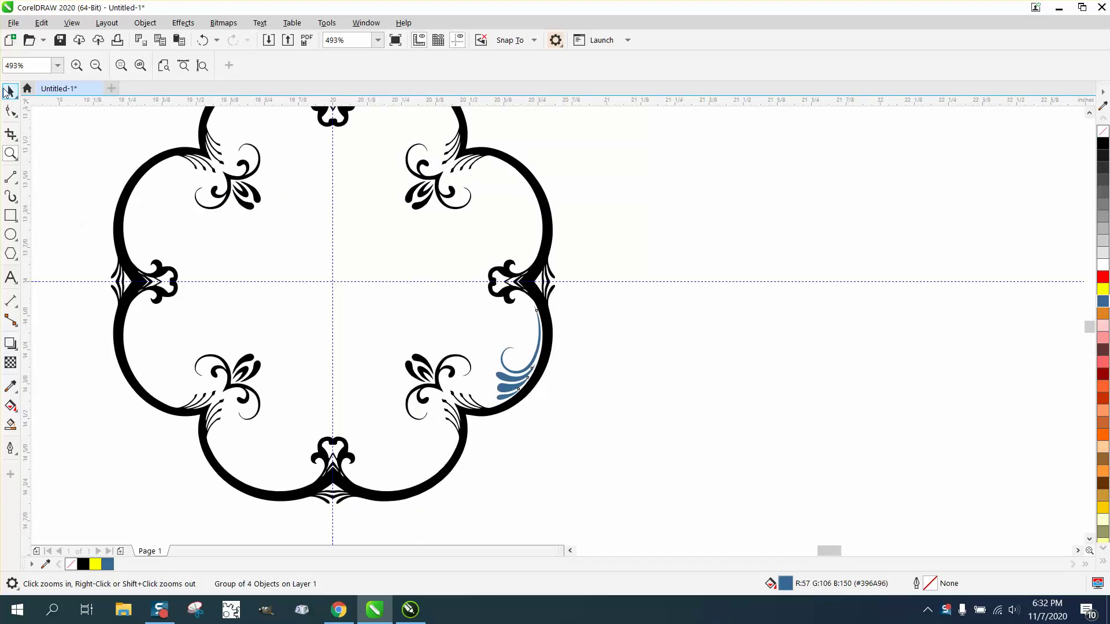
{"action": "left_click", "coordinate": [10, 90]}
{"action": "left_click", "coordinate": [633, 266]}
{"action": "left_click", "coordinate": [528, 369]}
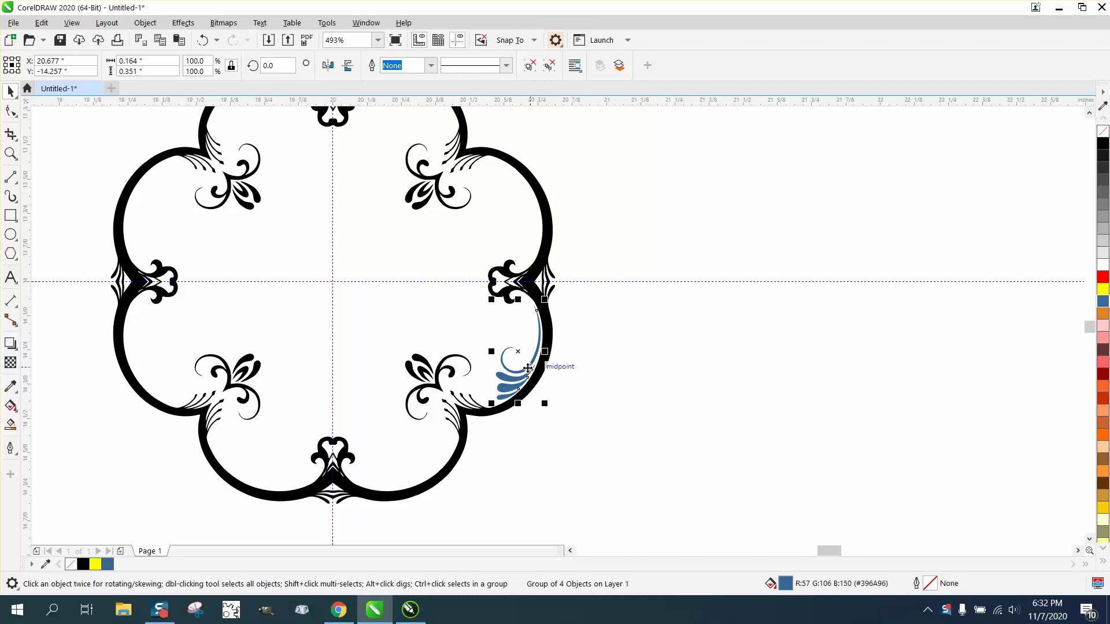
{"action": "left_click", "coordinate": [347, 66]}
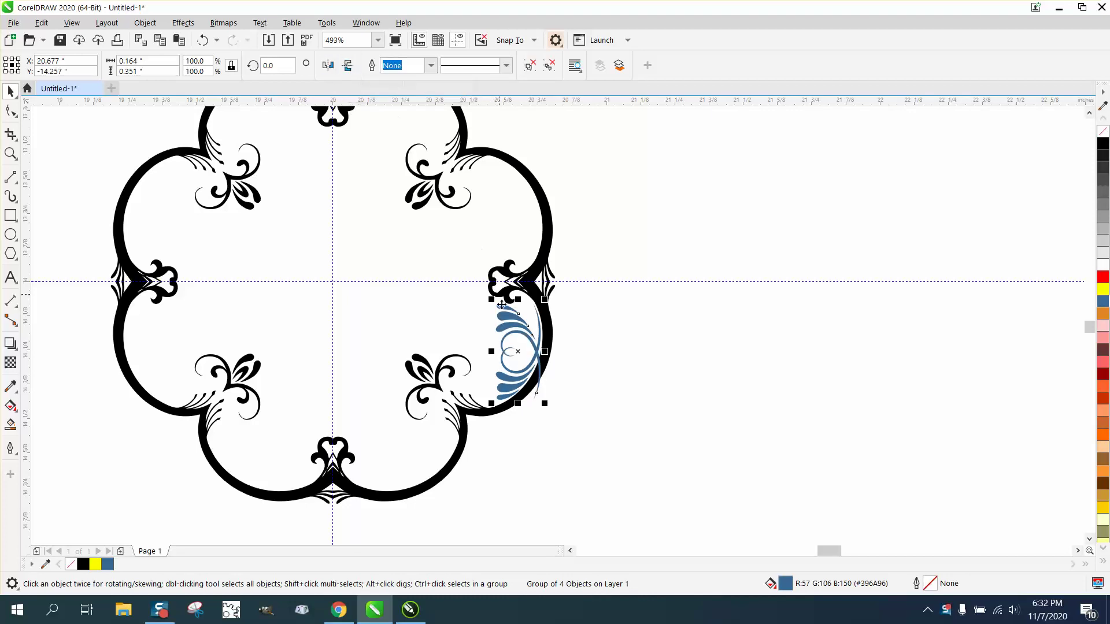
{"action": "left_click_drag", "start_coordinate": [518, 353], "coordinate": [518, 211]}
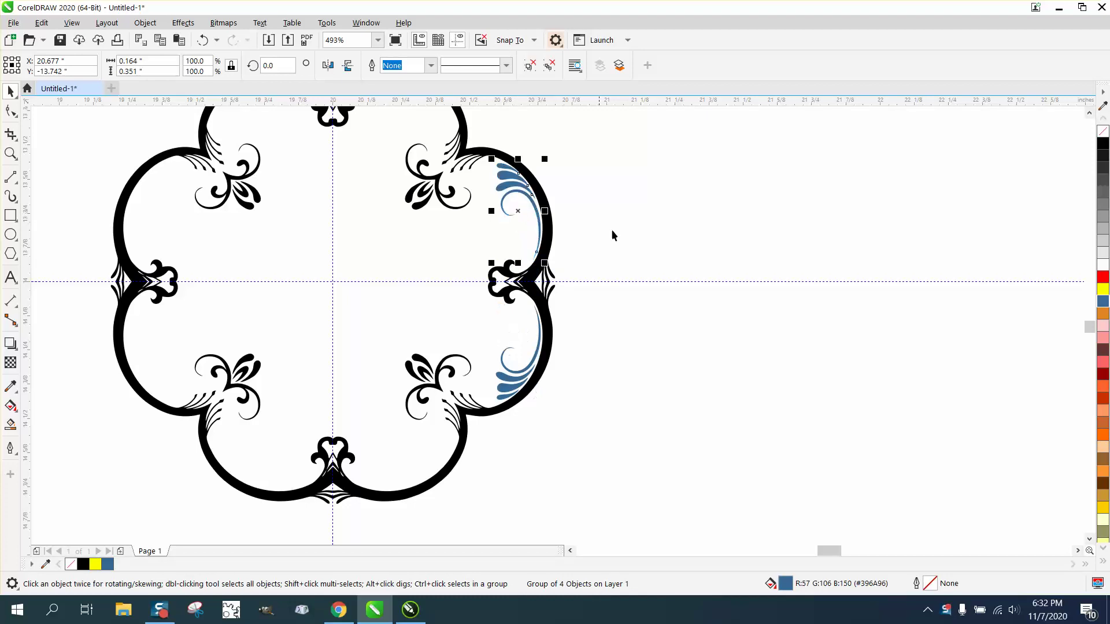
{"action": "left_click", "coordinate": [640, 238]}
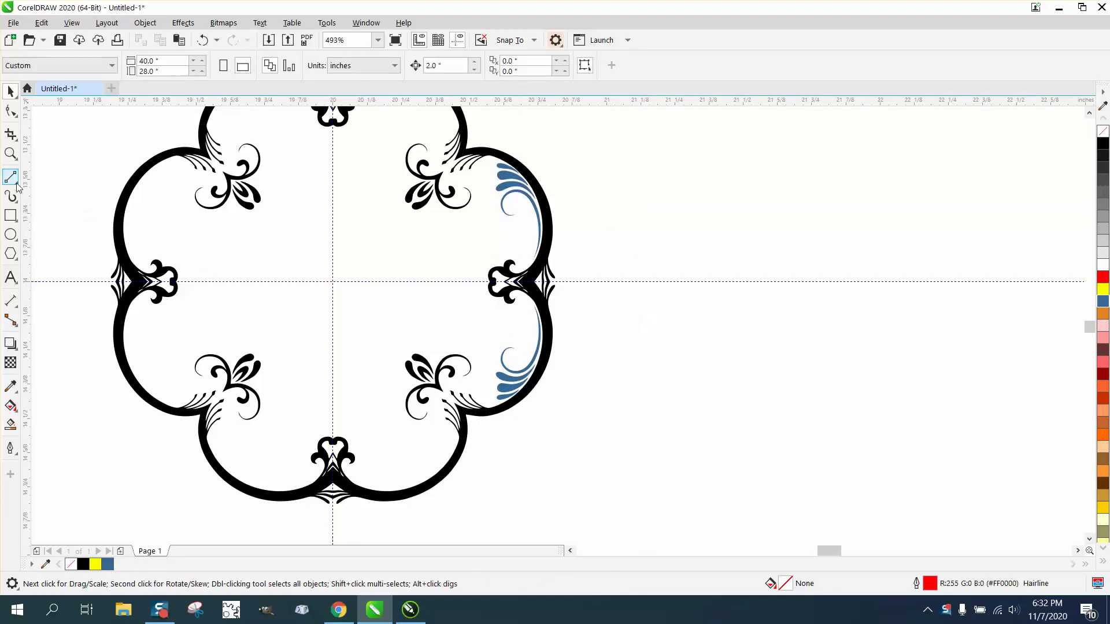
- Select the upper and lower blue flourishes together and group them with Ctrl+G
{"action": "left_click", "coordinate": [11, 154]}
{"action": "left_click_drag", "start_coordinate": [414, 188], "coordinate": [652, 327]}
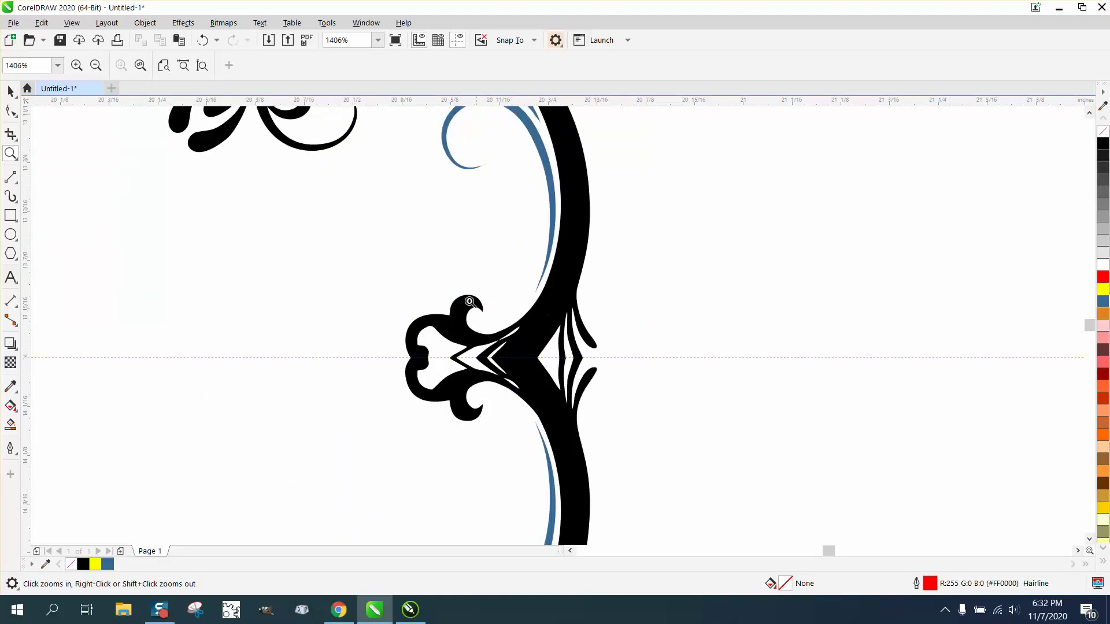
{"action": "scroll", "coordinate": [467, 303], "scroll_direction": "down", "scroll_amount": 2}
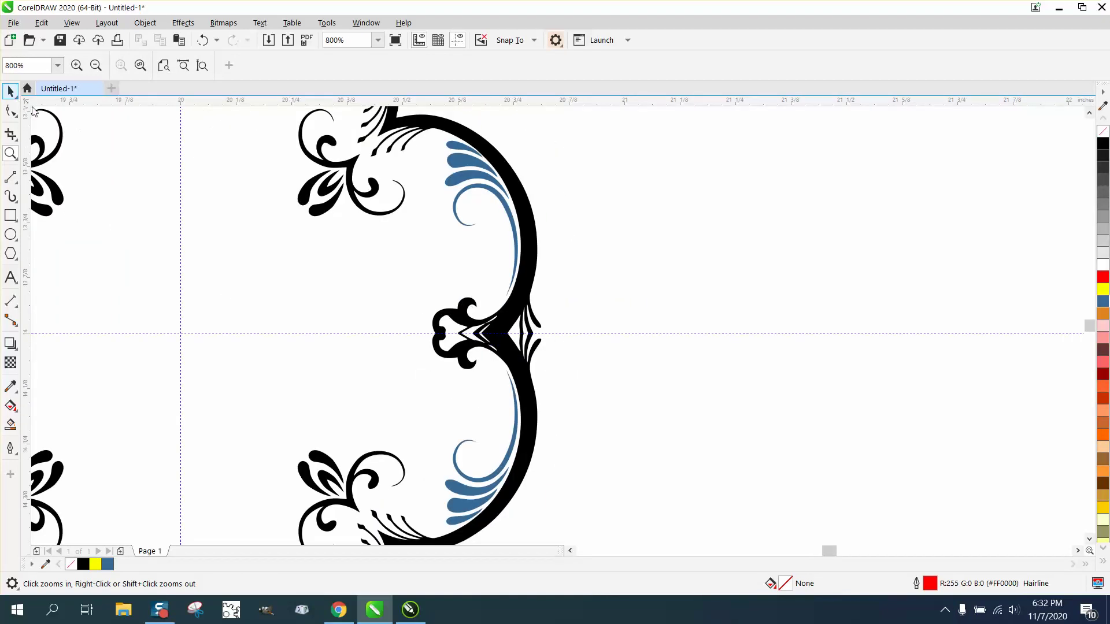
{"action": "left_click", "coordinate": [11, 91]}
{"action": "left_click", "coordinate": [473, 175]}
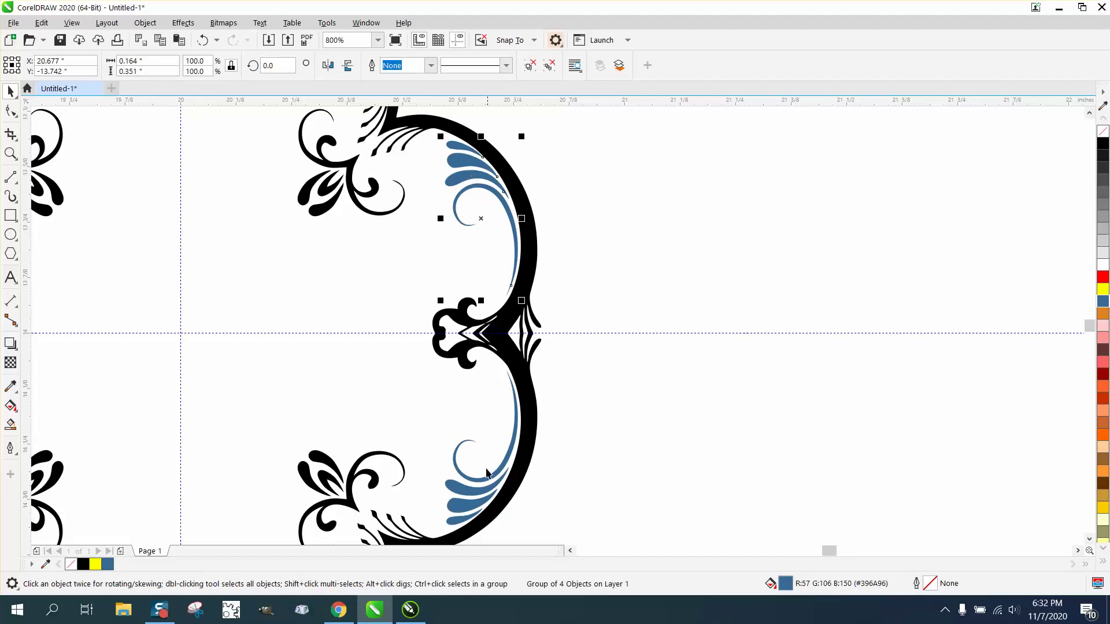
{"action": "left_click", "coordinate": [471, 493], "text": "shift"}
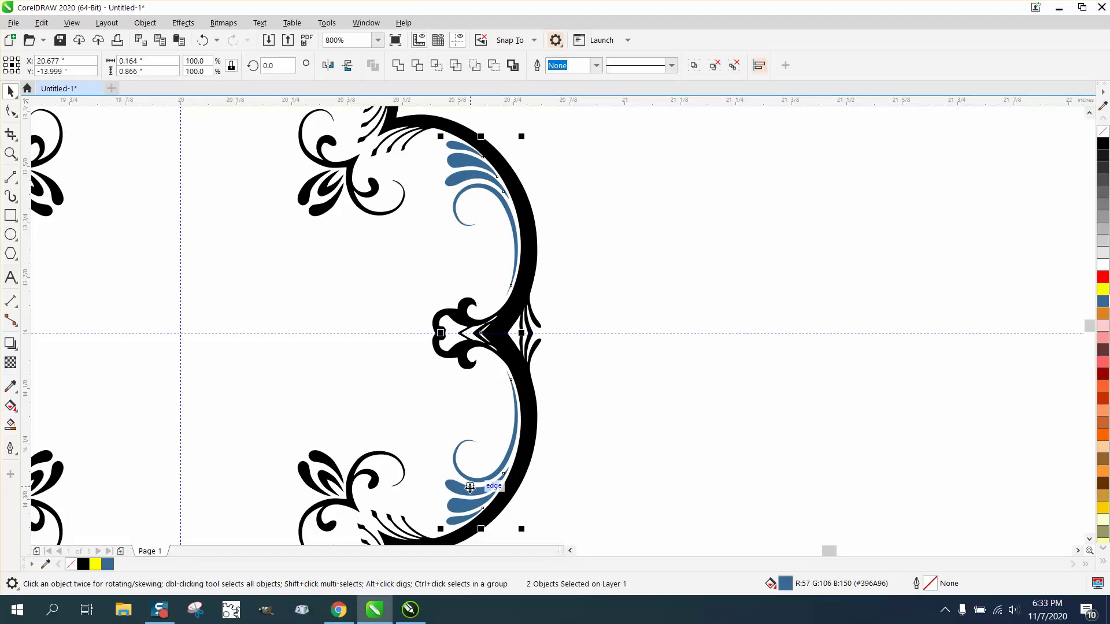
{"action": "key", "text": "ctrl+g"}
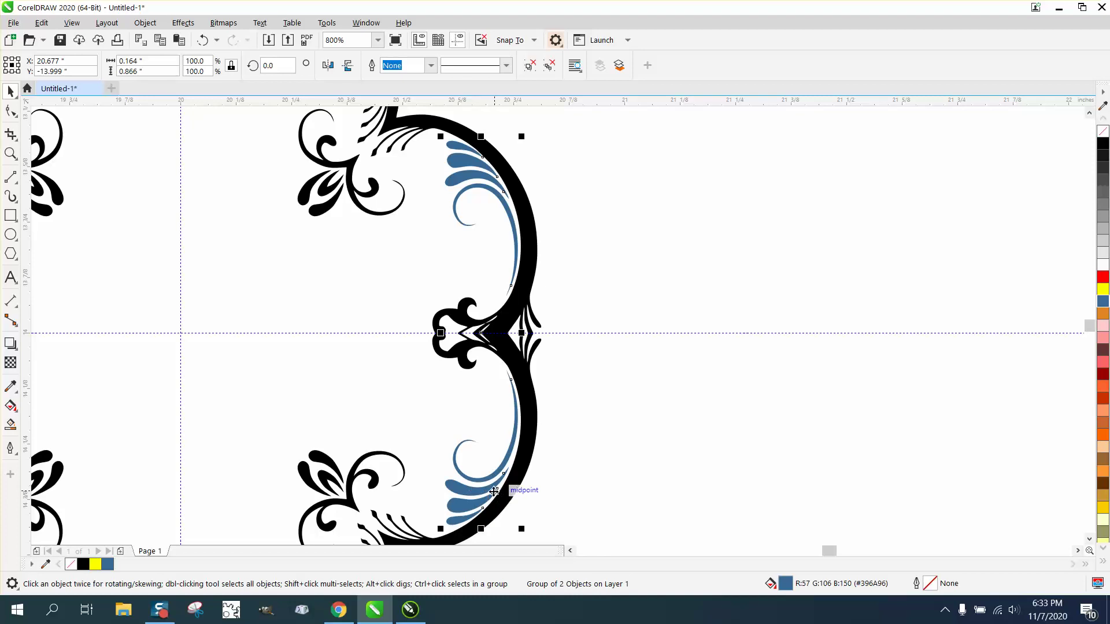
{"action": "scroll", "coordinate": [494, 475], "scroll_direction": "down", "scroll_amount": 2}
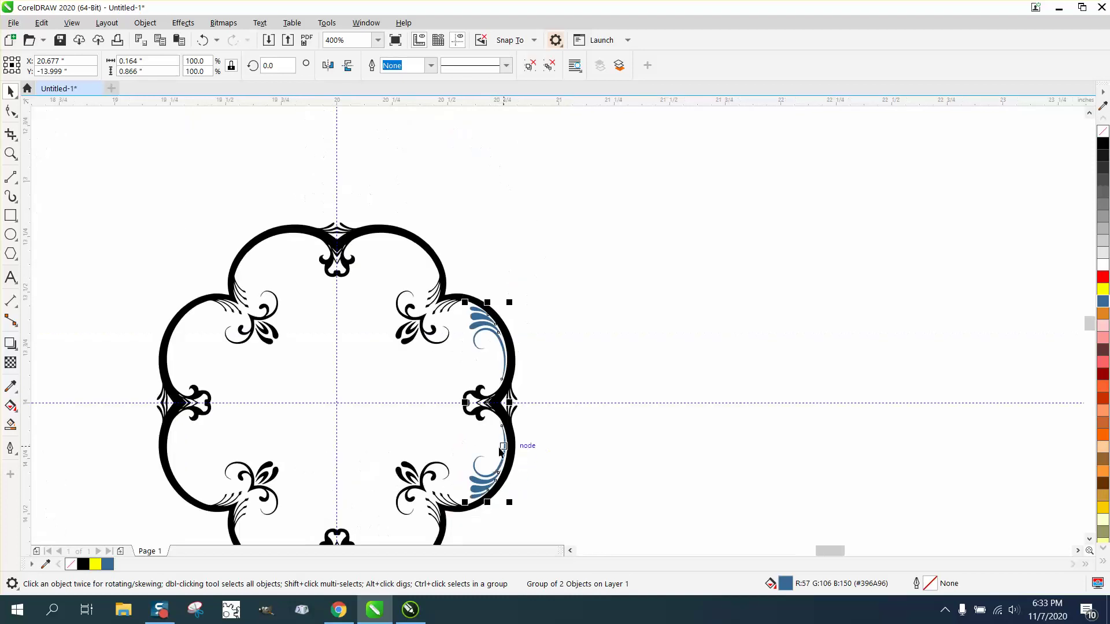
- Move the blue pair's rotation centre to the page centre
{"action": "left_click", "coordinate": [501, 414]}
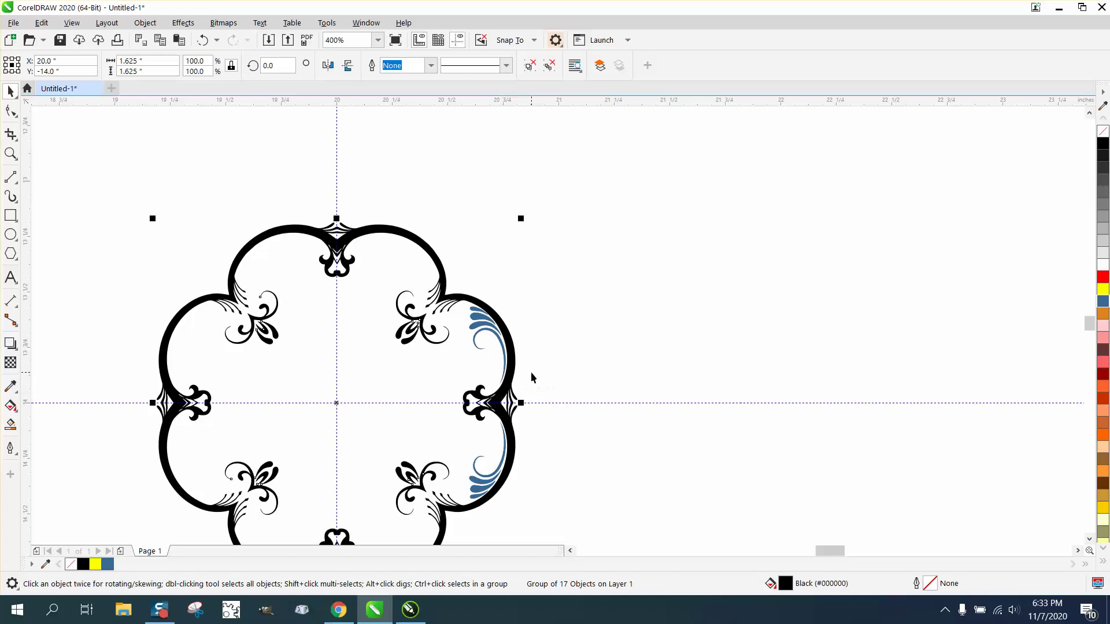
{"action": "left_click", "coordinate": [489, 403]}
{"action": "left_click", "coordinate": [489, 403]}
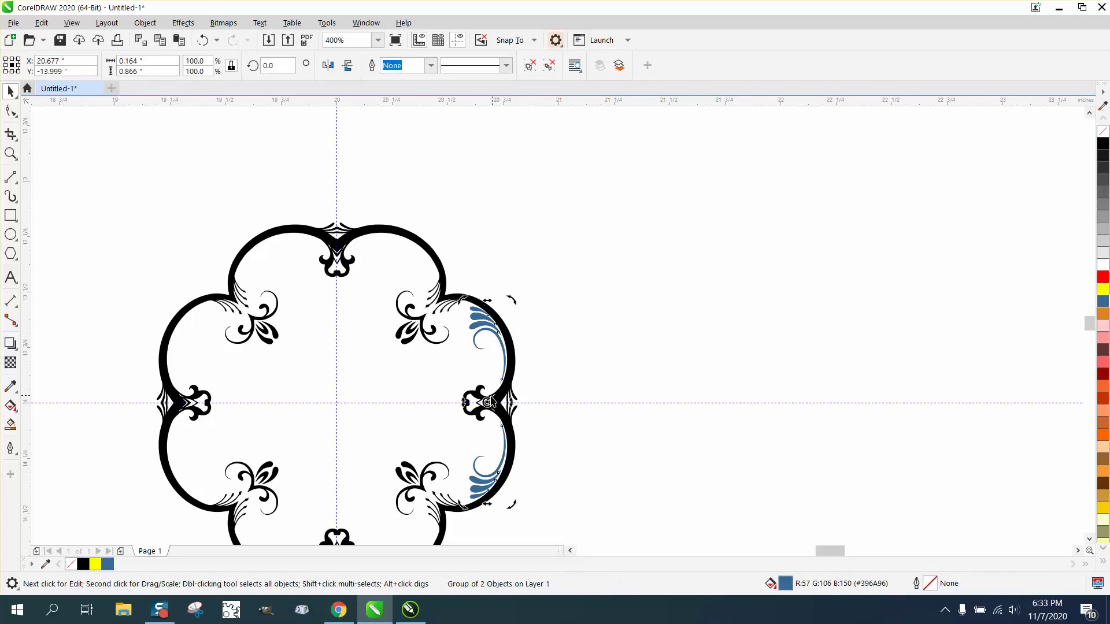
{"action": "left_click_drag", "start_coordinate": [488, 403], "coordinate": [336, 404]}
{"action": "left_click", "coordinate": [619, 377]}
{"action": "left_click", "coordinate": [484, 325]}
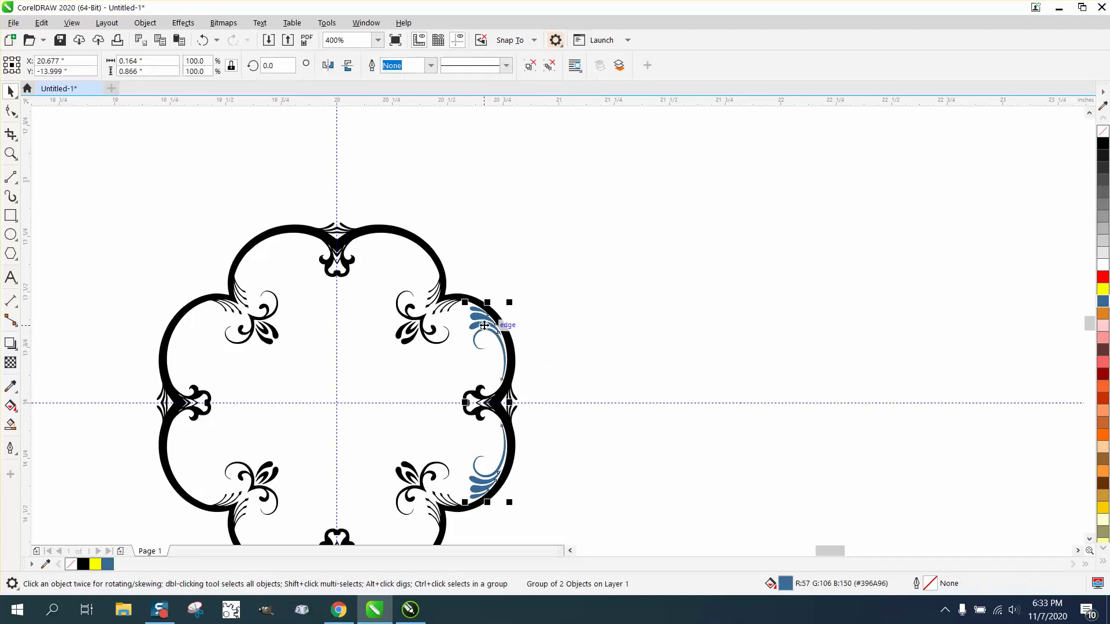
{"action": "left_click", "coordinate": [485, 326]}
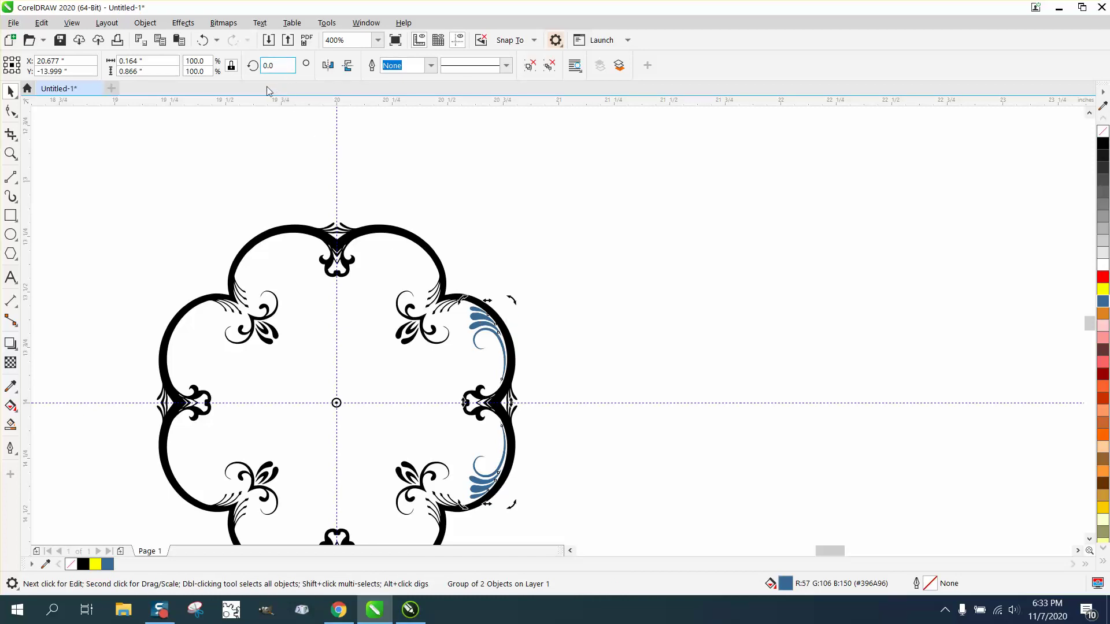
- Place rotated copies of the blue pair at 90°, 180° and 270° on the top, left and bottom
{"action": "double_click", "coordinate": [271, 65]}
{"action": "type", "text": "90"}
{"action": "key", "text": "Return"}
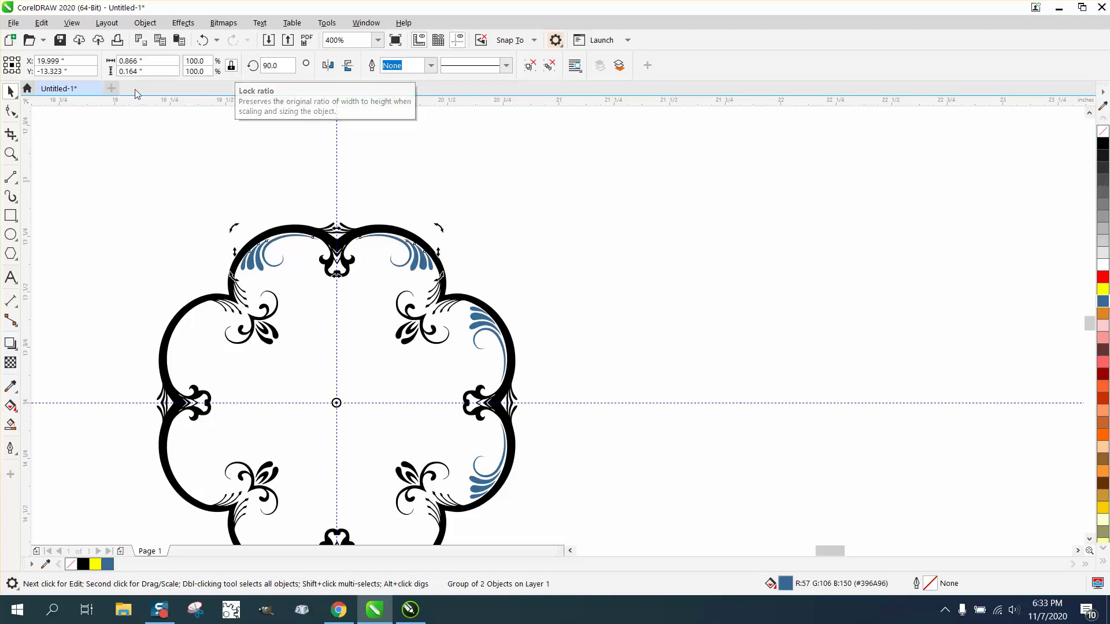
{"action": "type", "text": "180"}
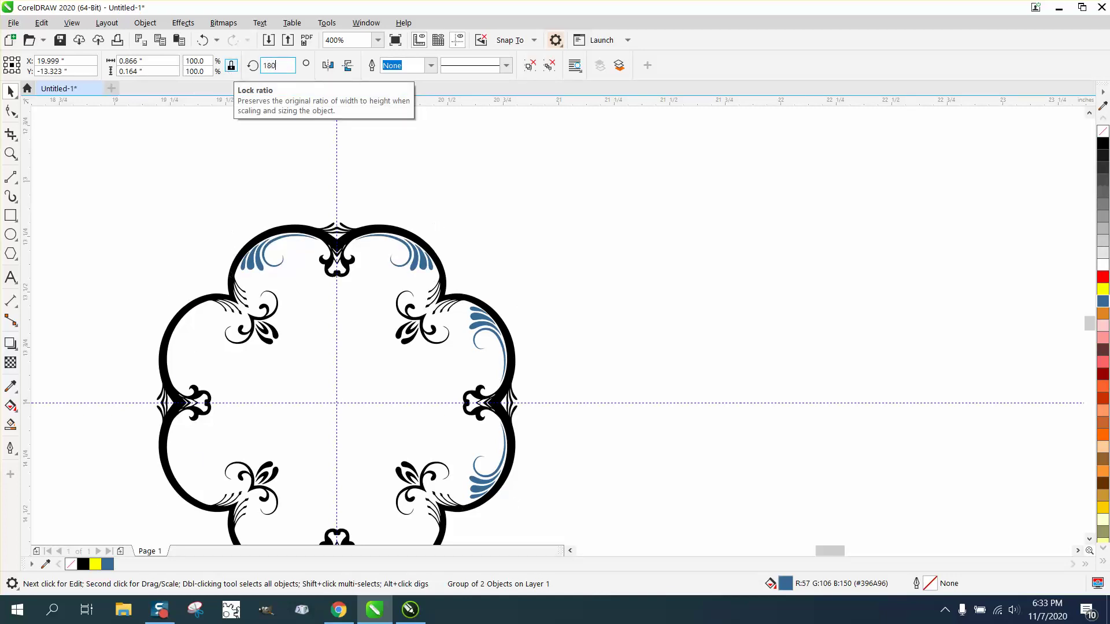
{"action": "key", "text": "Return"}
{"action": "type", "text": "270"}
{"action": "key", "text": "Return"}
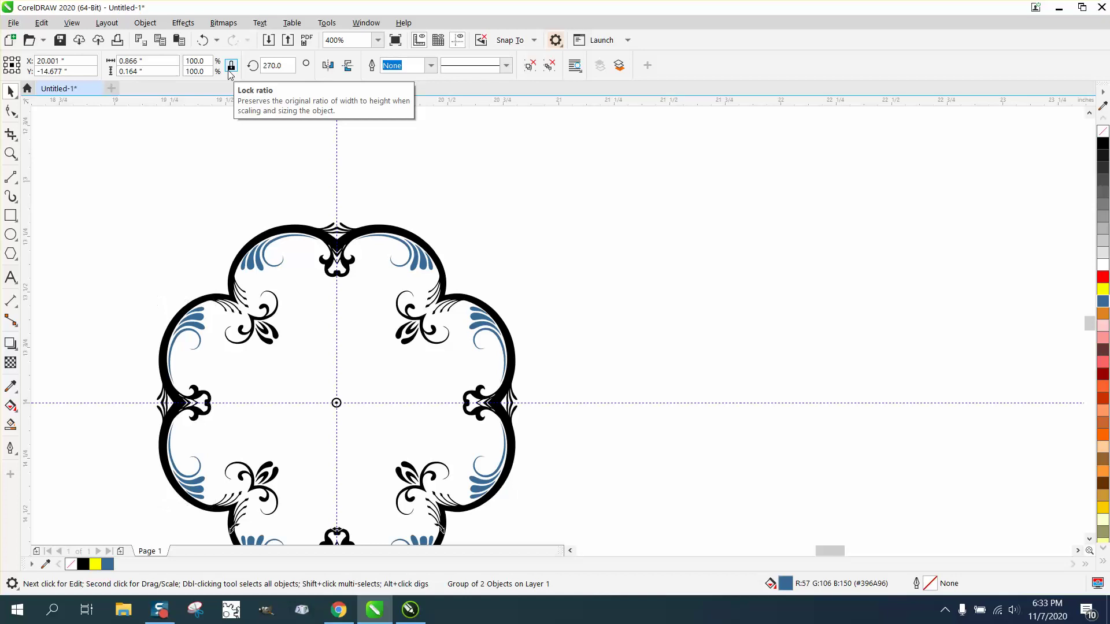
{"action": "key", "text": "F3"}
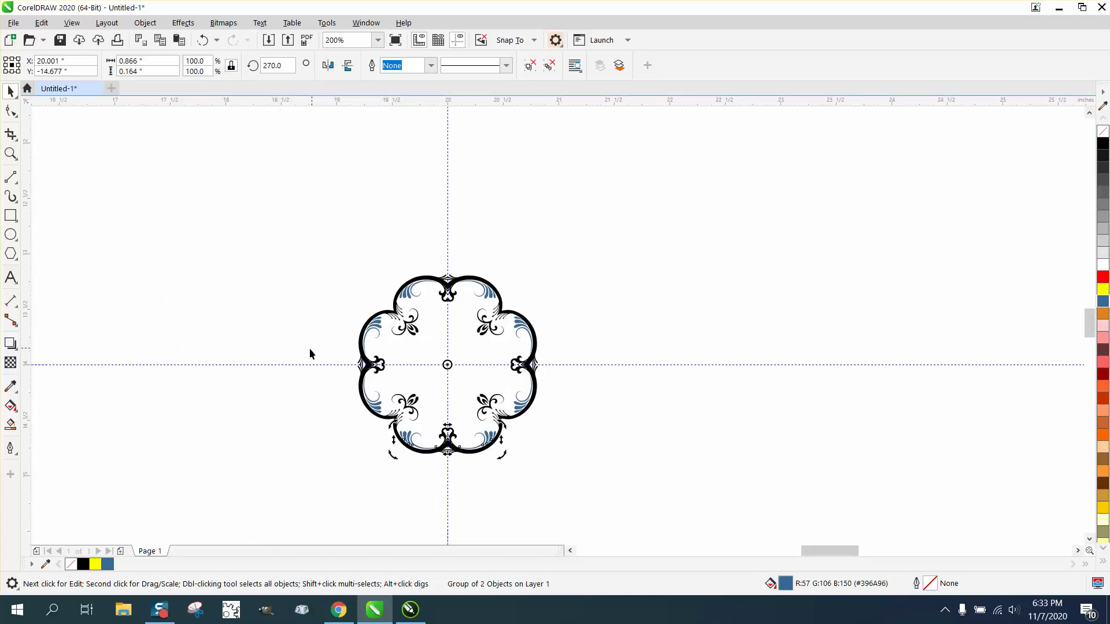
{"action": "left_click", "coordinate": [10, 154]}
{"action": "left_click_drag", "start_coordinate": [448, 304], "coordinate": [578, 433]}
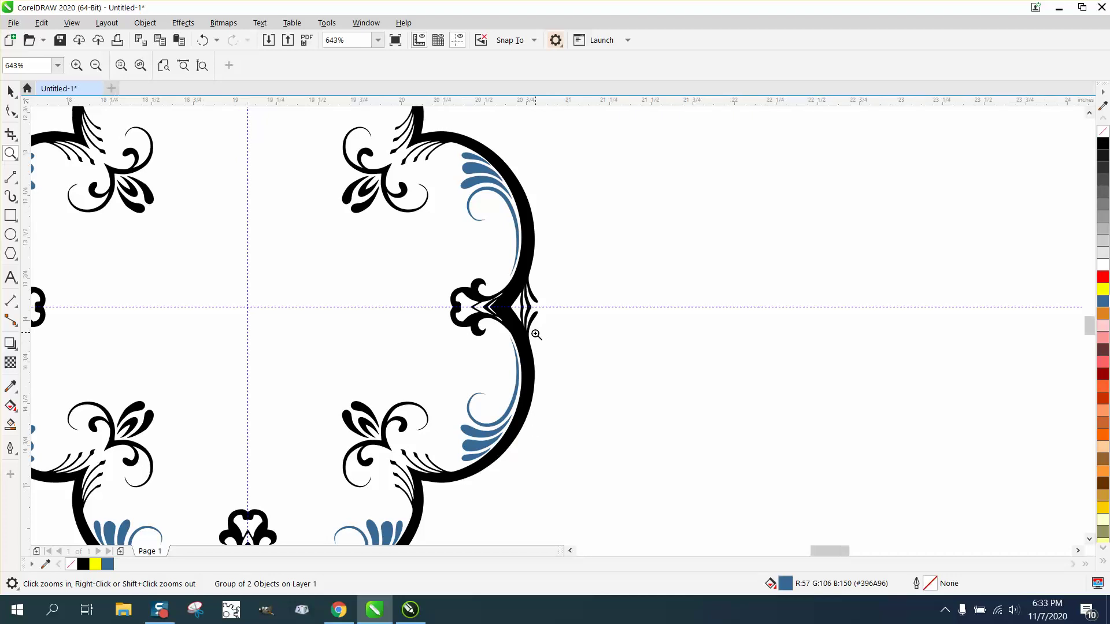
- Group the ornamental frame and shift it 2 inches to the right
{"action": "key", "text": "F3"}
{"action": "left_click", "coordinate": [11, 91]}
{"action": "key", "text": "ctrl+a"}
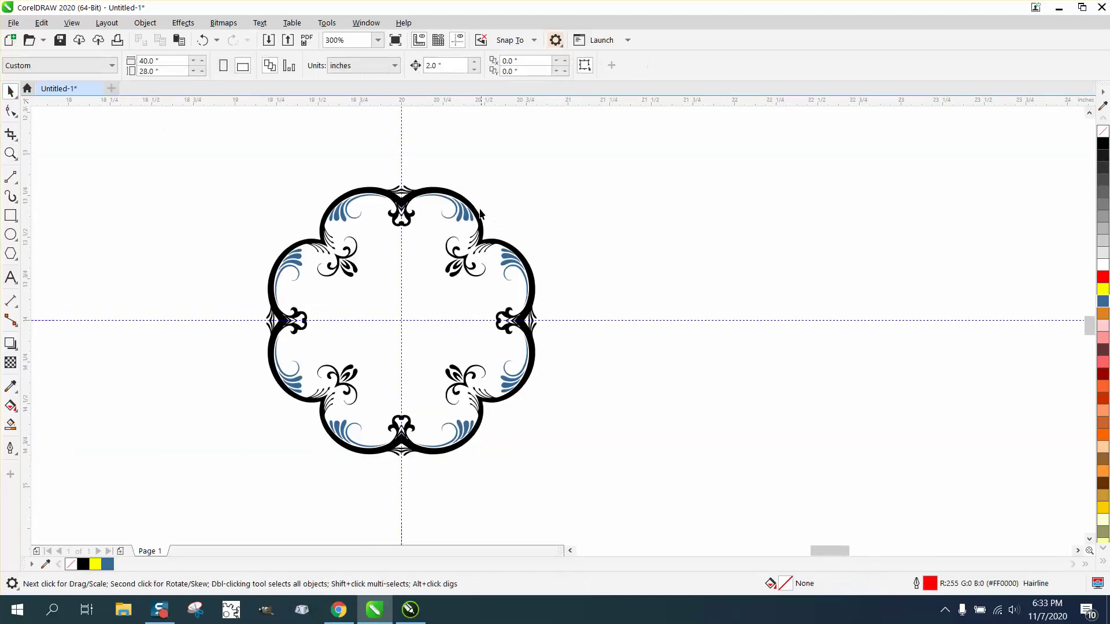
{"action": "key", "text": "ctrl+g"}
{"action": "key", "text": "shift+Right"}
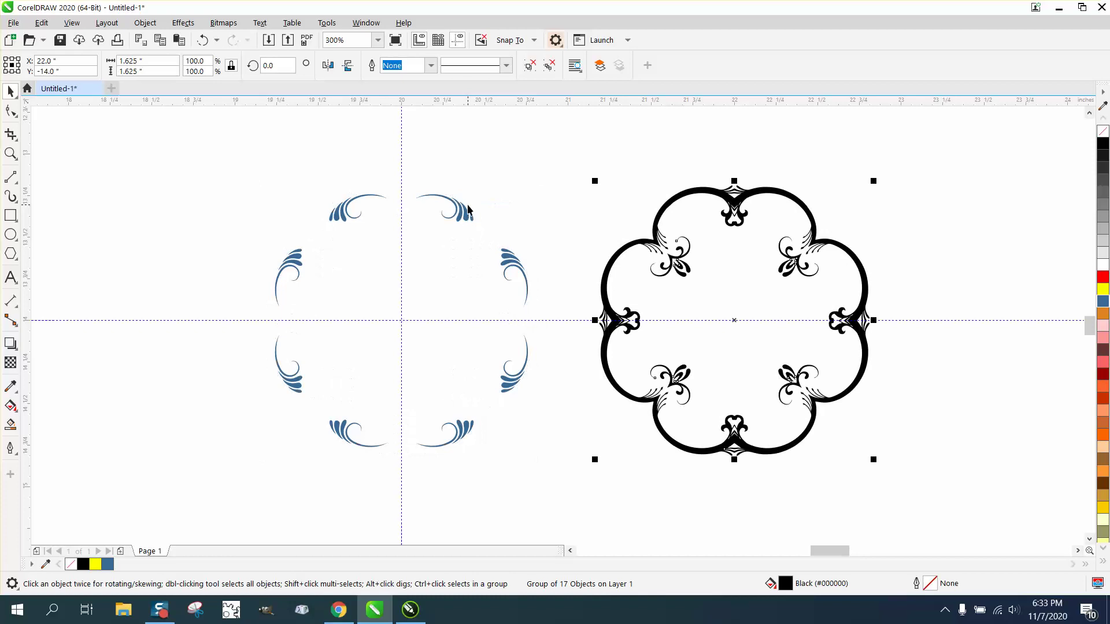
- Fill the four swirls and the frame black, then move the frame back over the swirls
{"action": "left_click_drag", "start_coordinate": [218, 162], "coordinate": [581, 493]}
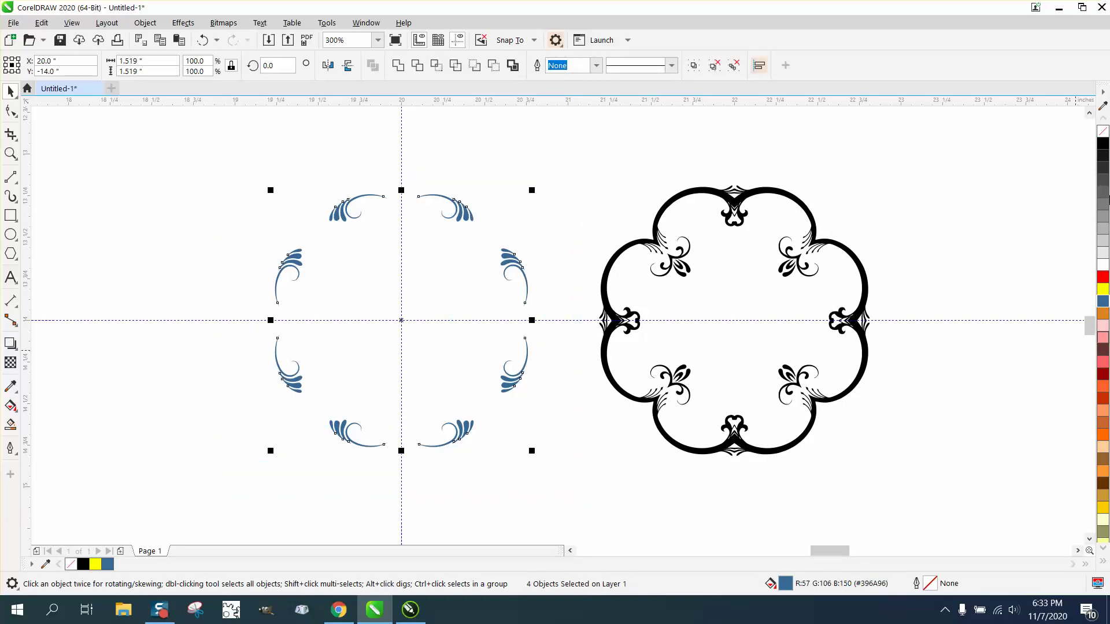
{"action": "left_click", "coordinate": [1104, 146]}
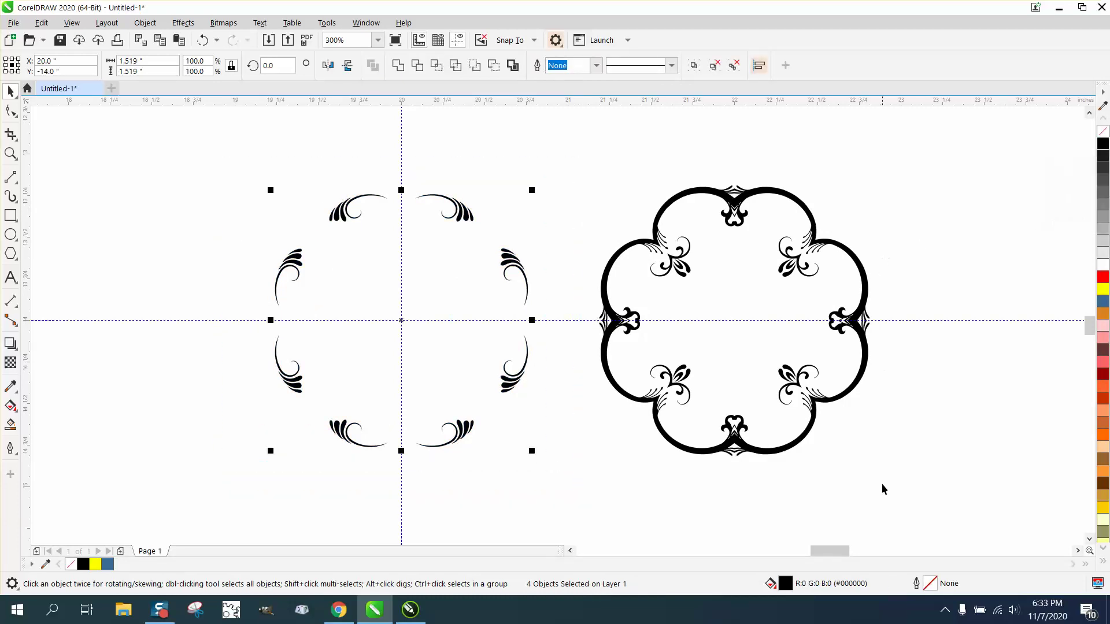
{"action": "left_click", "coordinate": [862, 373]}
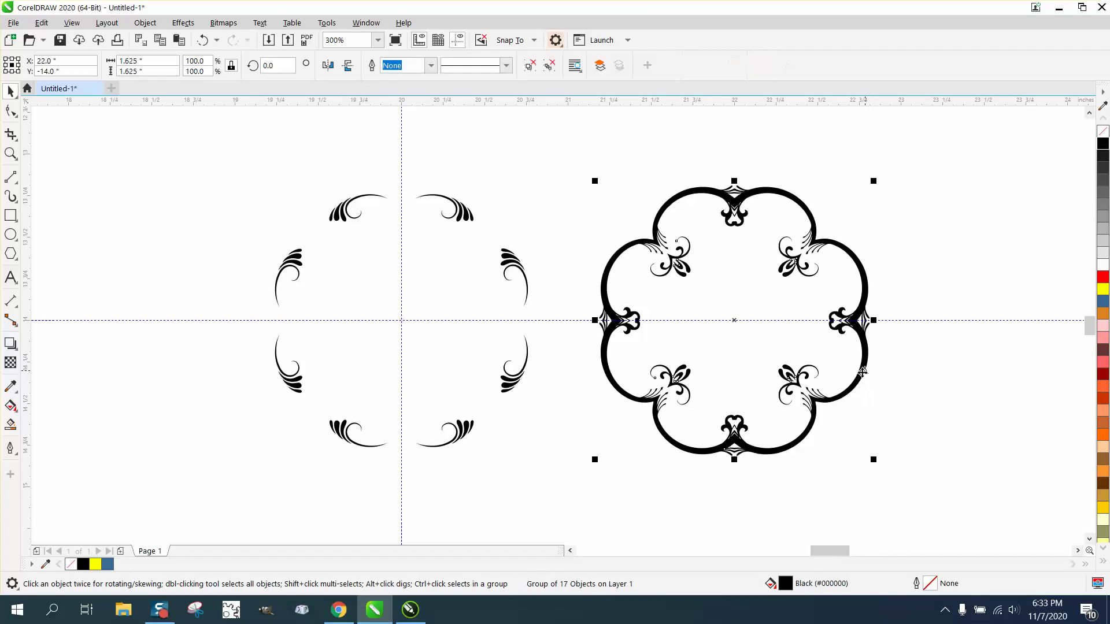
{"action": "left_click", "coordinate": [1104, 147]}
{"action": "key", "text": "p"}
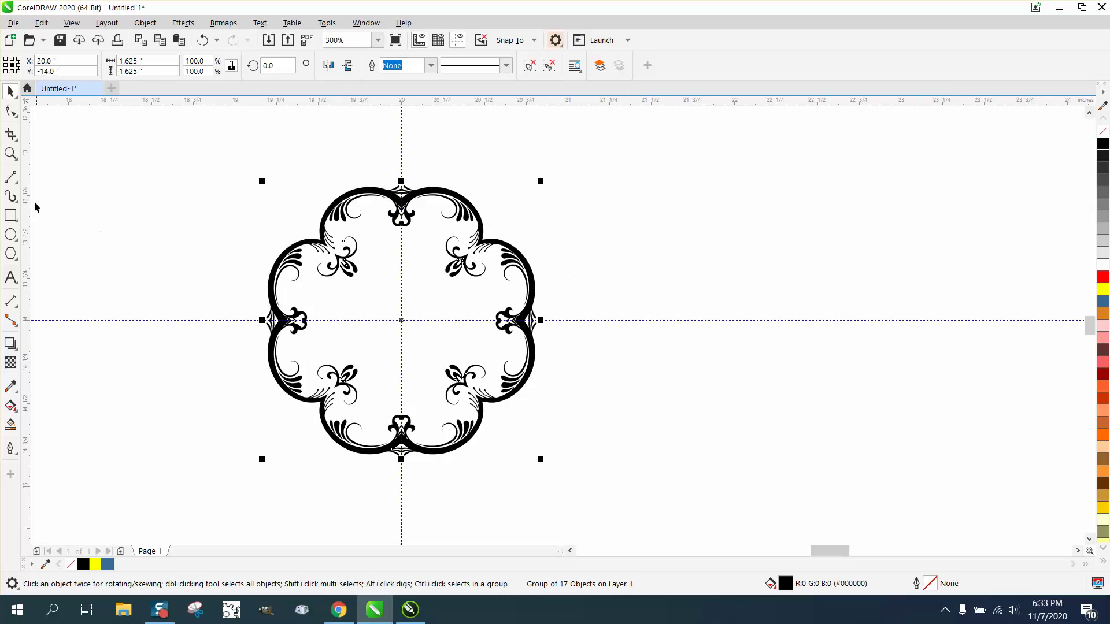
{"action": "left_click", "coordinate": [11, 154]}
{"action": "left_click_drag", "start_coordinate": [239, 179], "coordinate": [693, 500]}
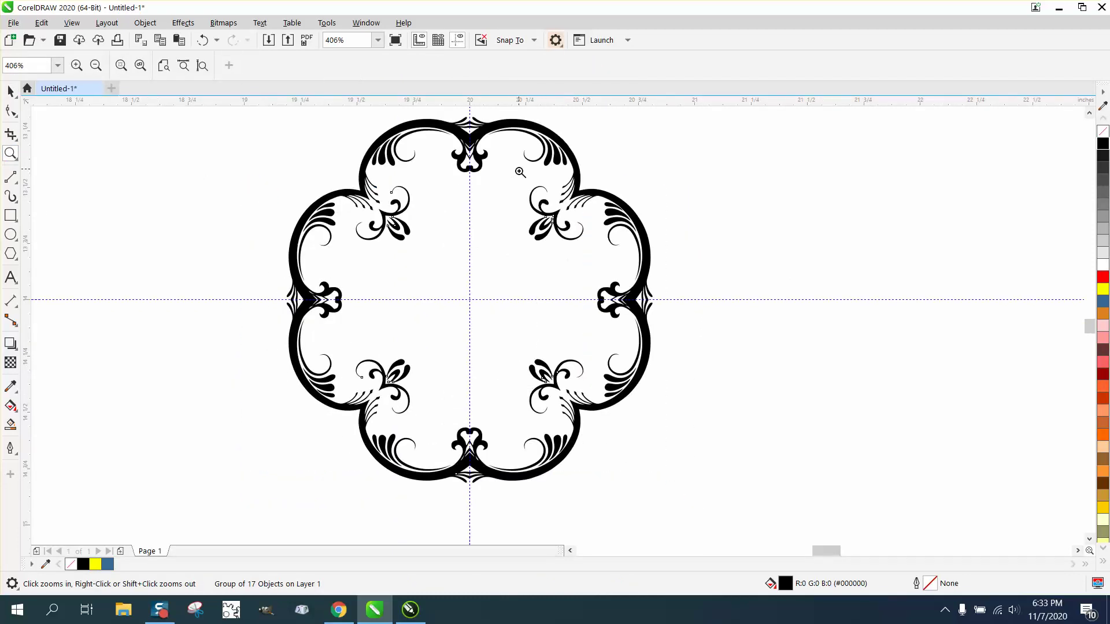
{"action": "left_click_drag", "start_coordinate": [482, 114], "coordinate": [640, 223]}
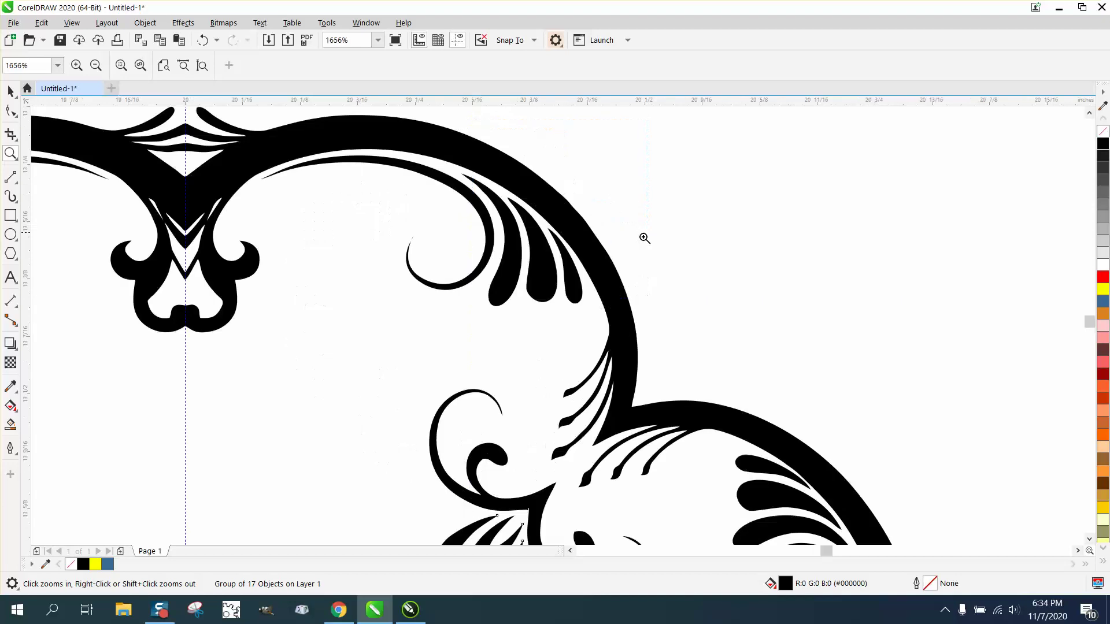
{"action": "right_click", "coordinate": [194, 249]}
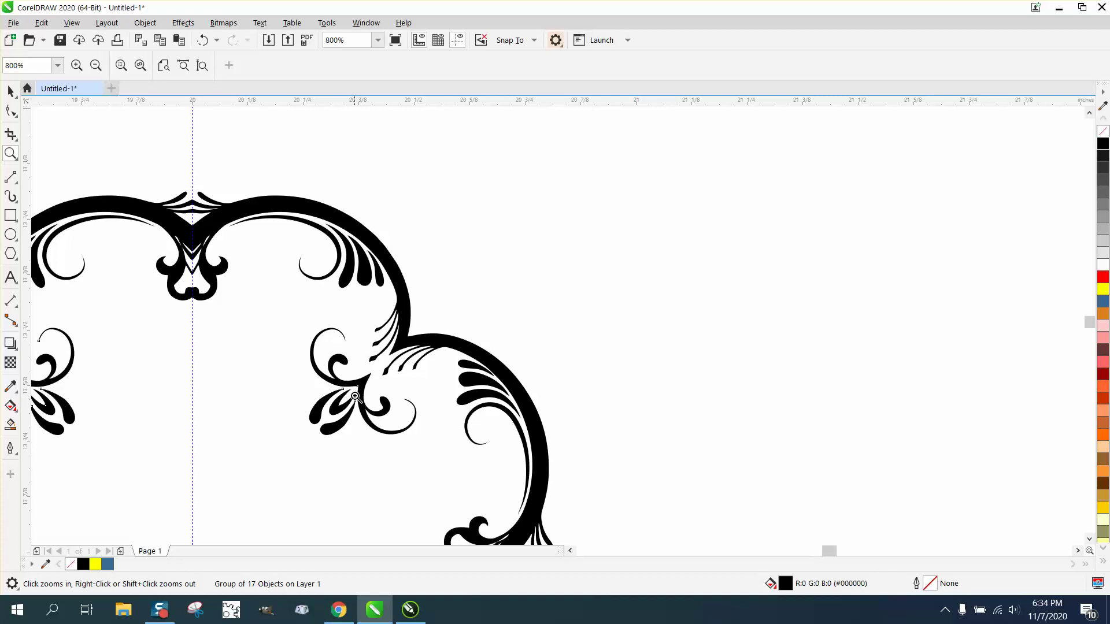
{"action": "right_click", "coordinate": [355, 378]}
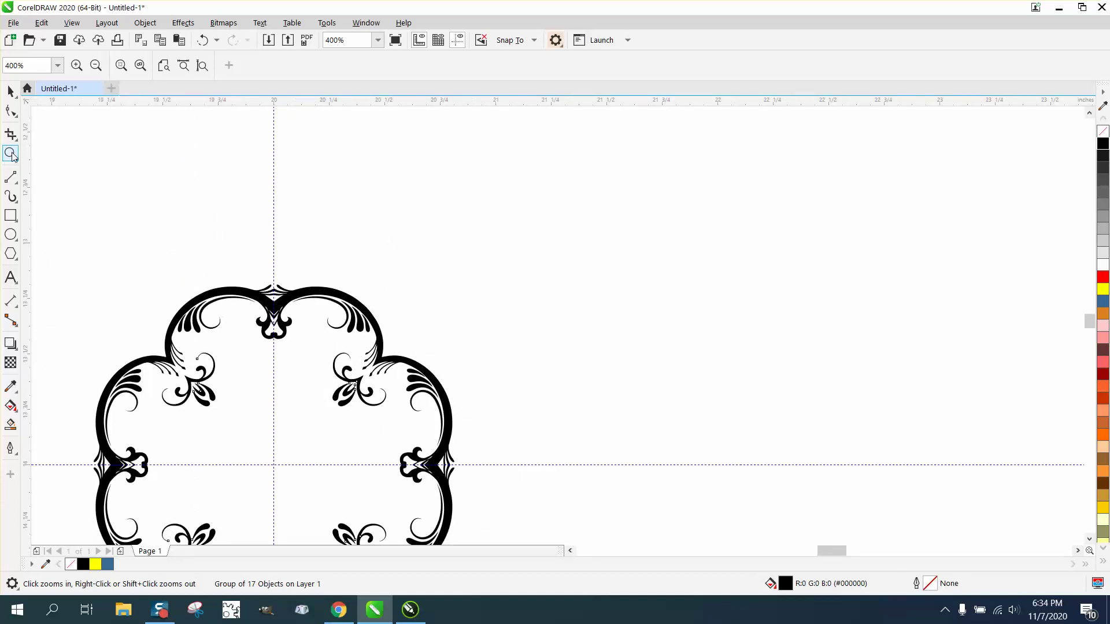
{"action": "right_click", "coordinate": [260, 267]}
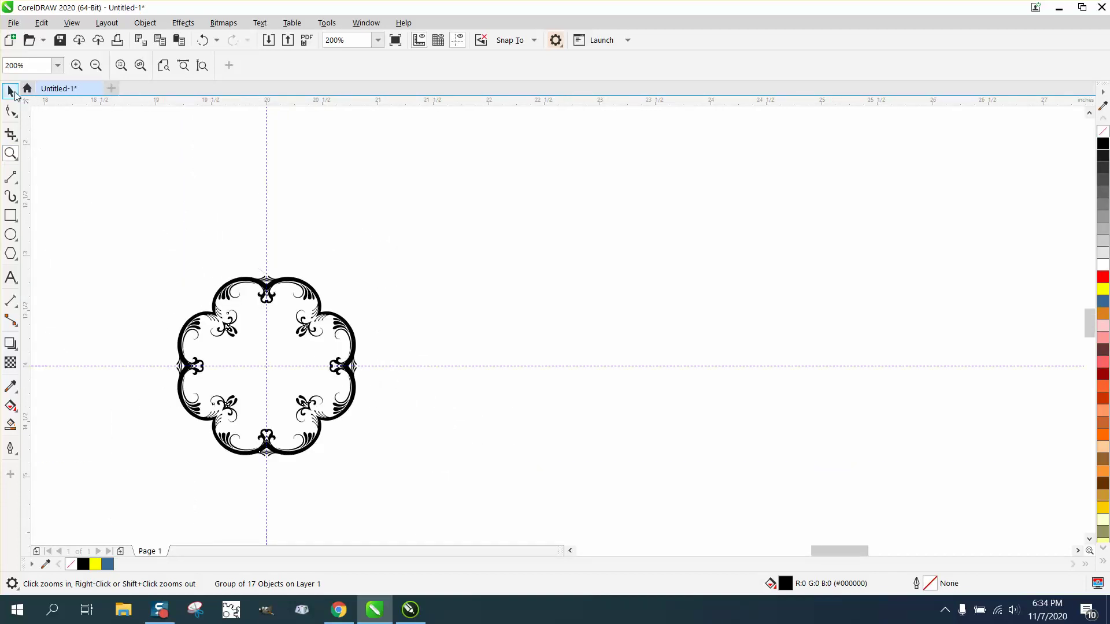
- Ungroup the marquee-selected frame objects and pick out one small flourish piece
{"action": "left_click", "coordinate": [11, 91]}
{"action": "left_click_drag", "start_coordinate": [149, 261], "coordinate": [415, 480]}
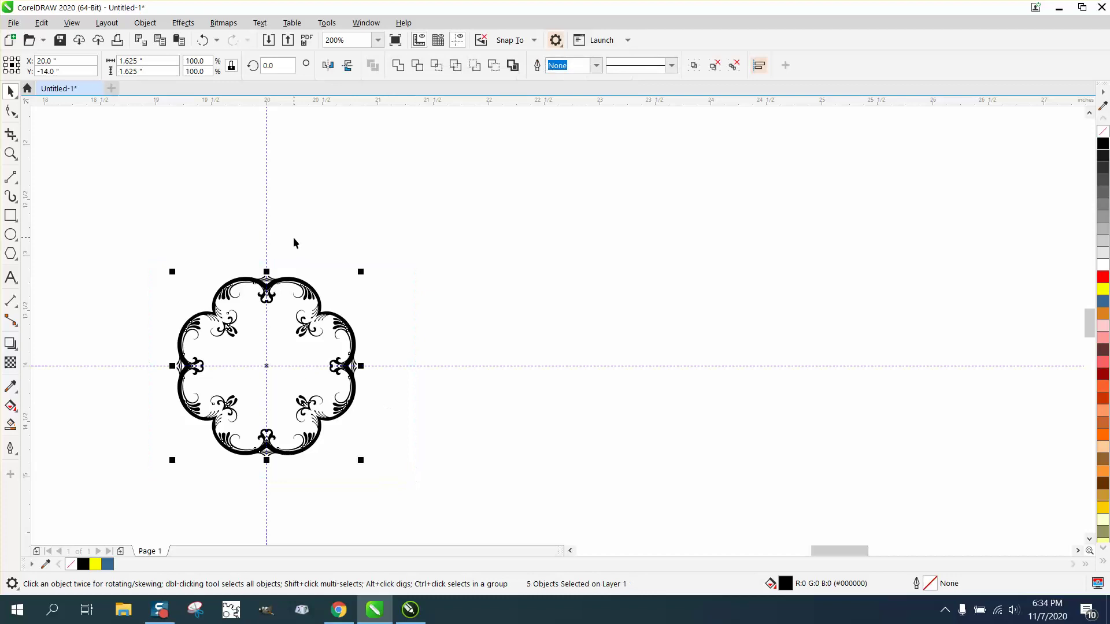
{"action": "left_click", "coordinate": [145, 23]}
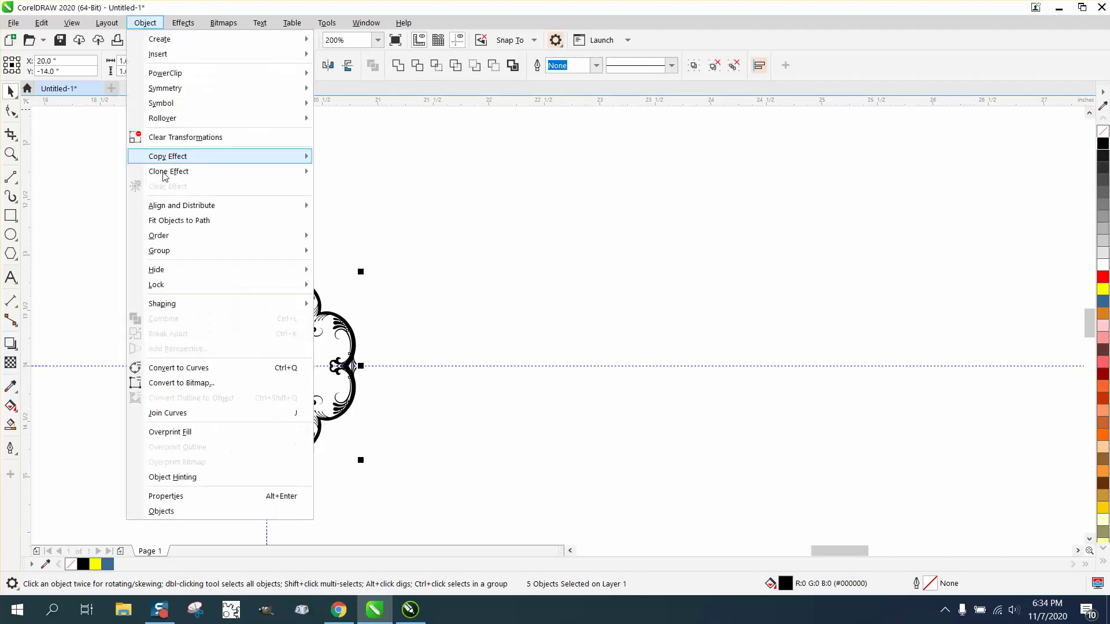
{"action": "mouse_move", "coordinate": [169, 247]}
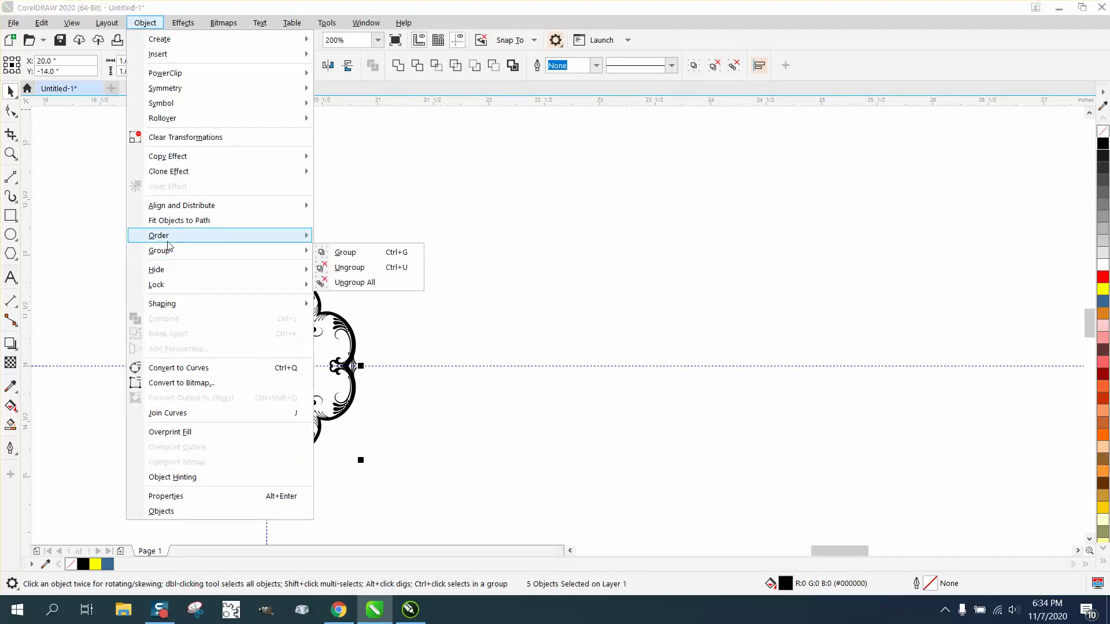
{"action": "left_click", "coordinate": [358, 267]}
{"action": "left_click", "coordinate": [414, 260]}
{"action": "left_click", "coordinate": [310, 332]}
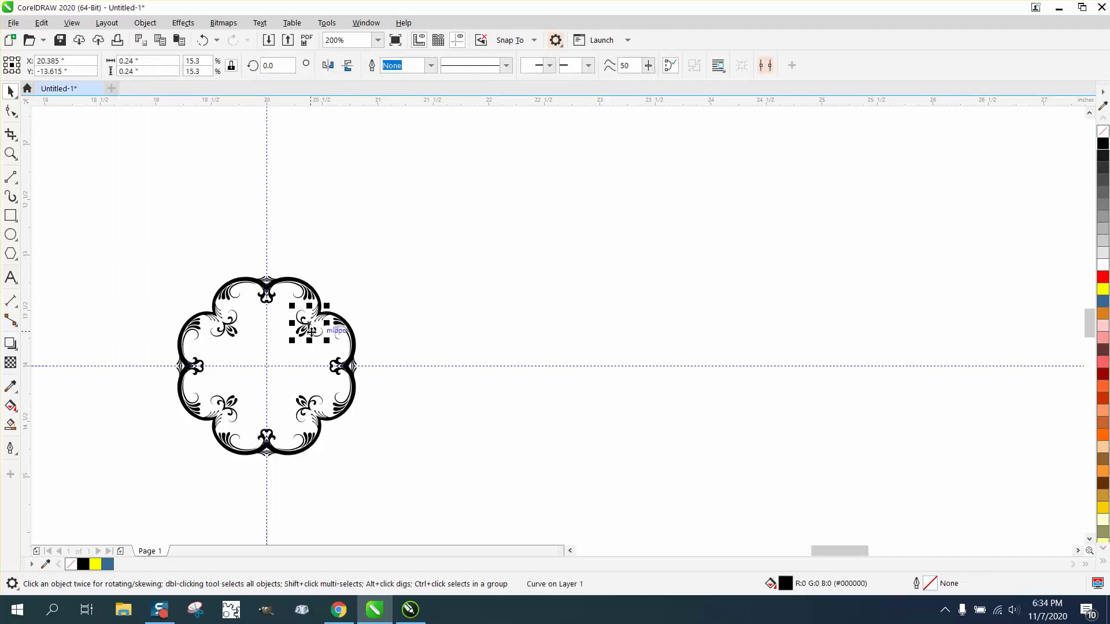
- Lasso the four upper-right flourish pieces with Freehand Pick, group them, and place a copy 2 inches right
{"action": "key", "text": "Right"}
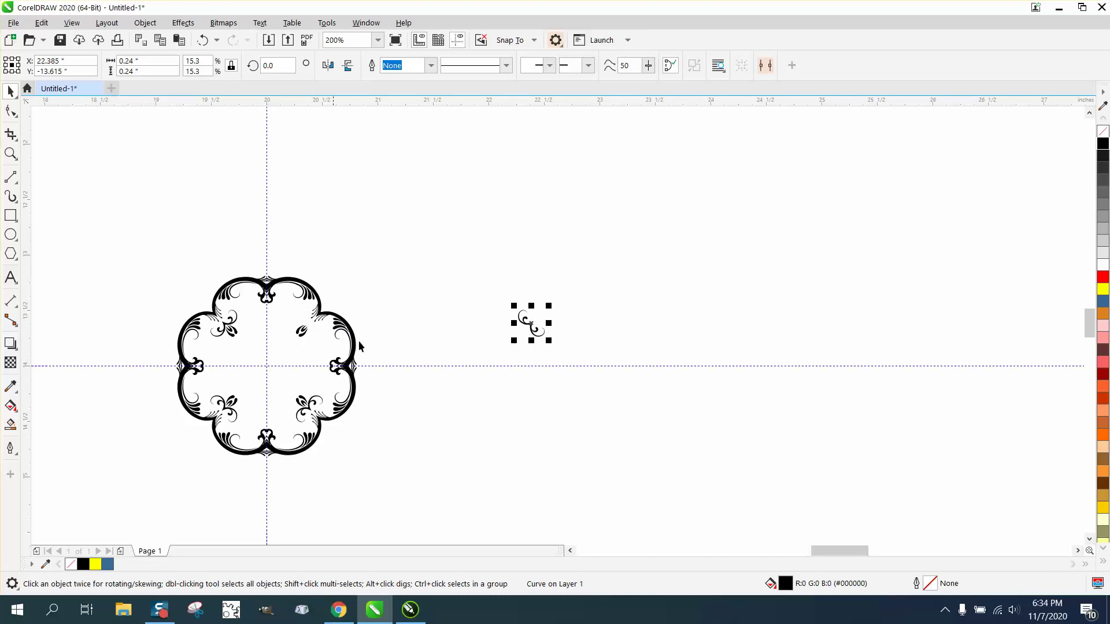
{"action": "left_click", "coordinate": [202, 40]}
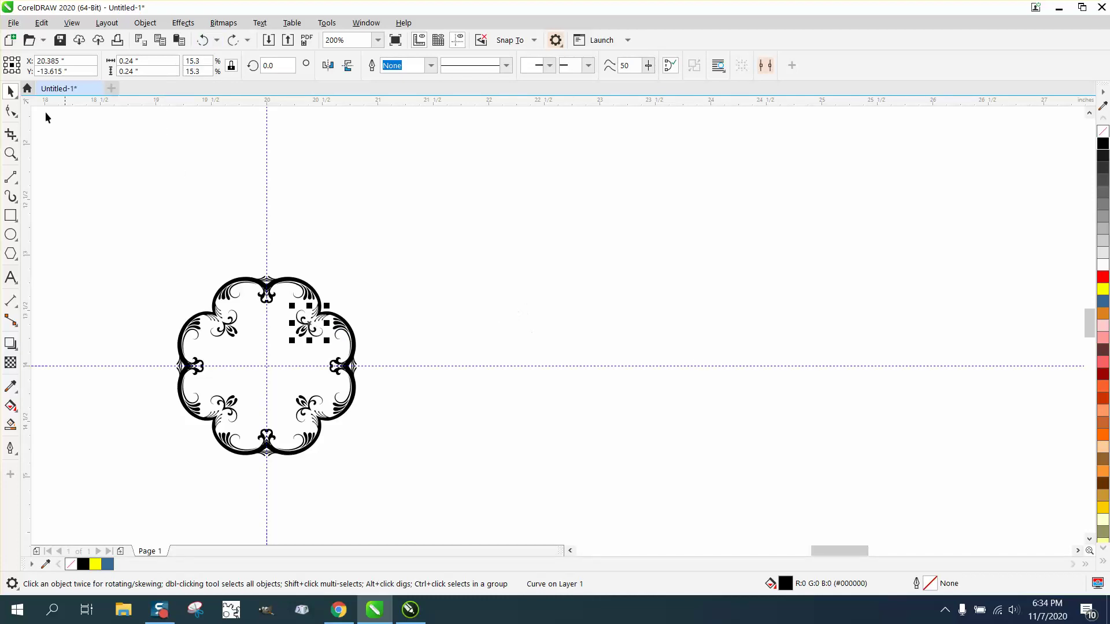
{"action": "left_click", "coordinate": [10, 152]}
{"action": "left_click_drag", "start_coordinate": [242, 260], "coordinate": [434, 395]}
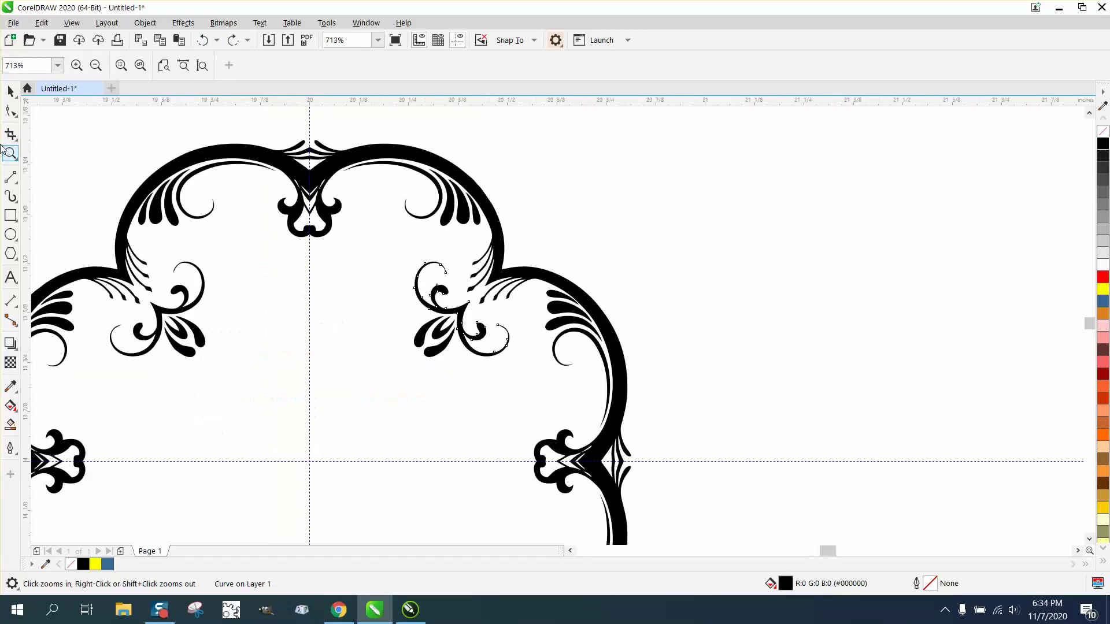
{"action": "left_click", "coordinate": [17, 100]}
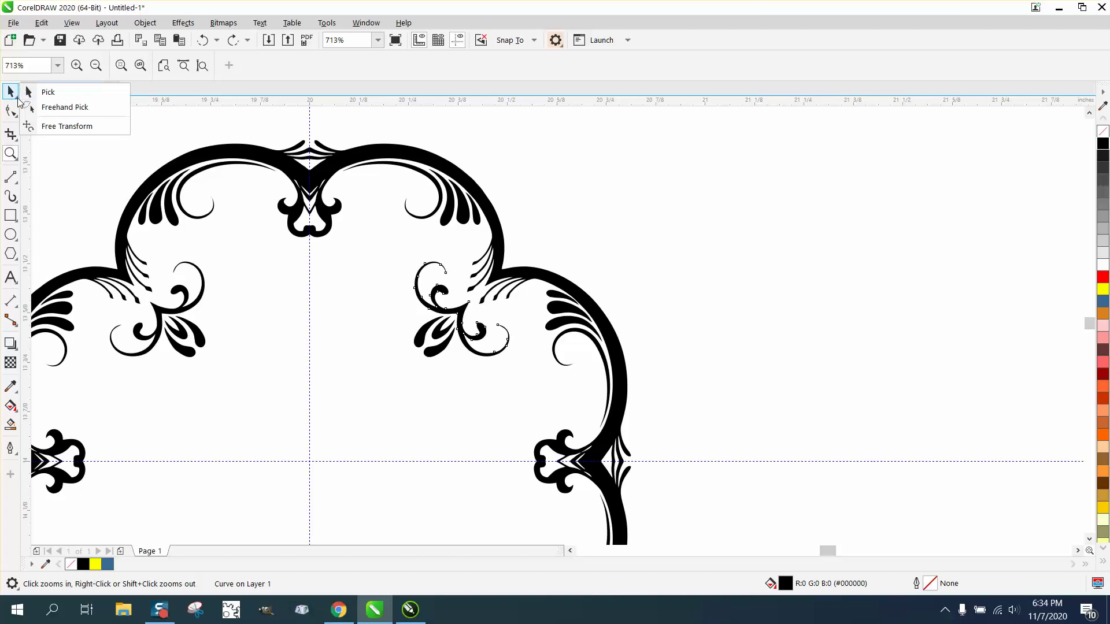
{"action": "left_click", "coordinate": [57, 113]}
{"action": "mouse_move", "coordinate": [387, 249]}
{"action": "left_mouse_down"}
{"action": "mouse_move", "coordinate": [386, 347]}
{"action": "mouse_move", "coordinate": [440, 388]}
{"action": "left_mouse_up"}
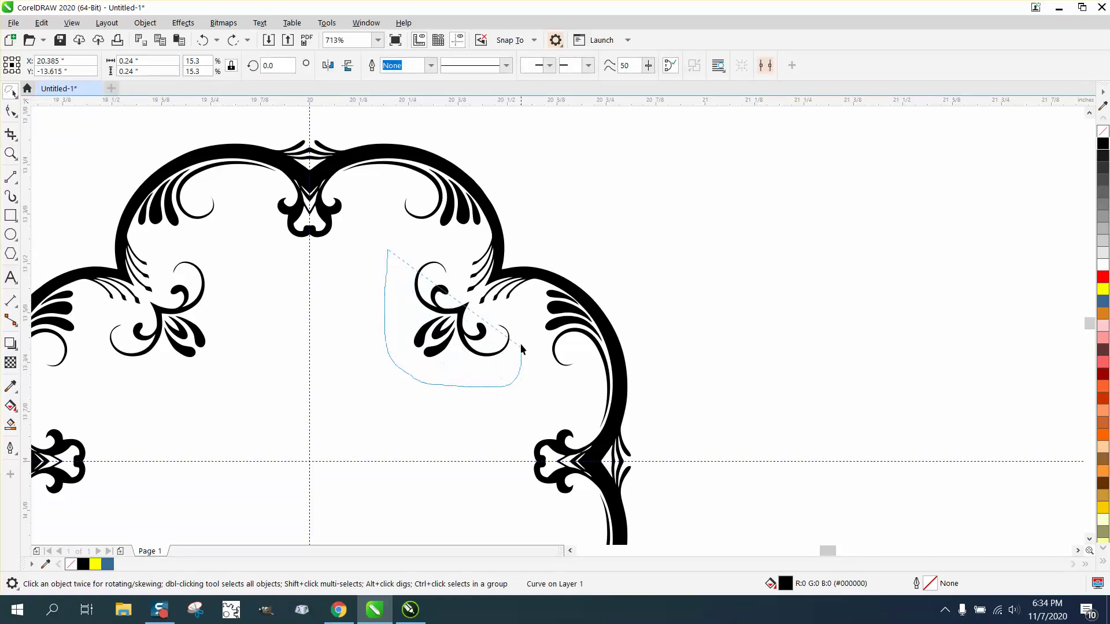
{"action": "mouse_move", "coordinate": [479, 315]}
{"action": "left_mouse_down"}
{"action": "mouse_move", "coordinate": [456, 270]}
{"action": "mouse_move", "coordinate": [429, 253]}
{"action": "left_mouse_up"}
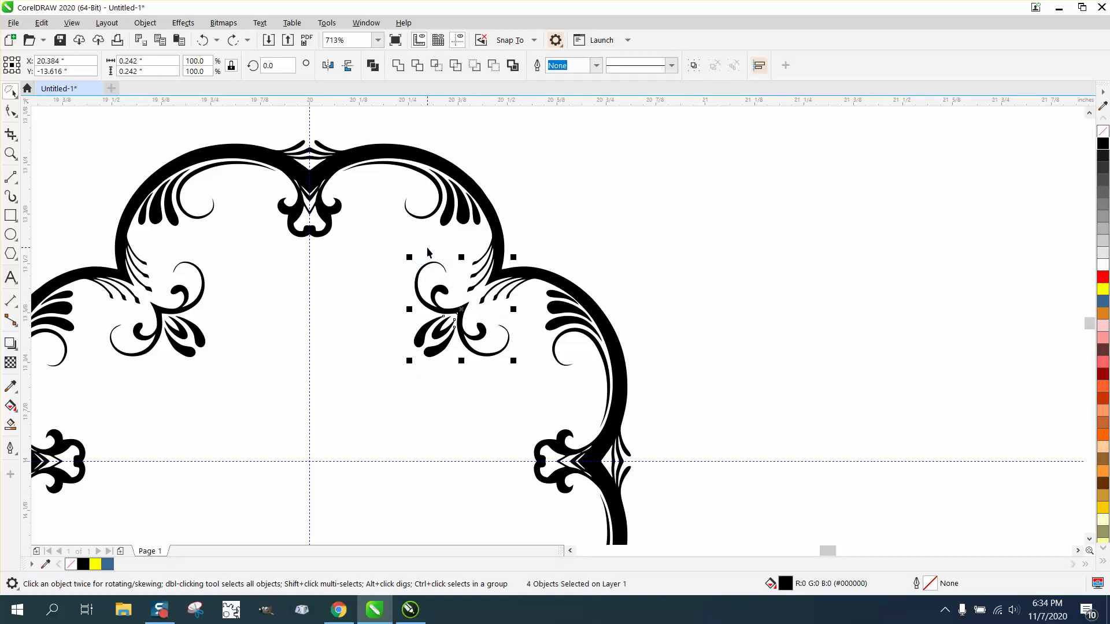
{"action": "key", "text": "ctrl+g"}
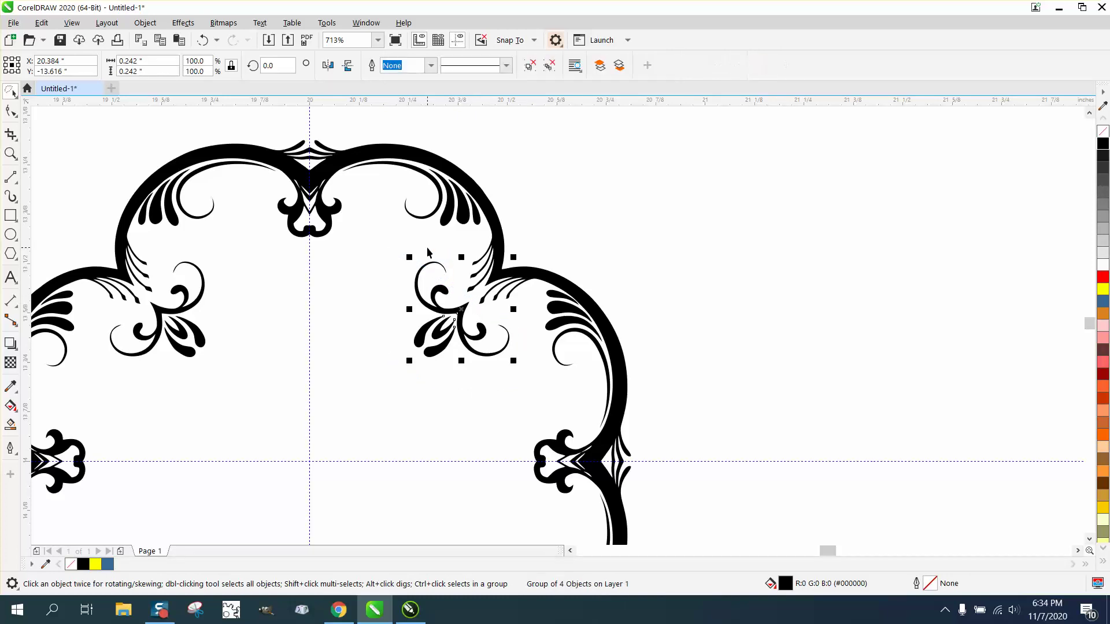
{"action": "key", "text": "Right"}
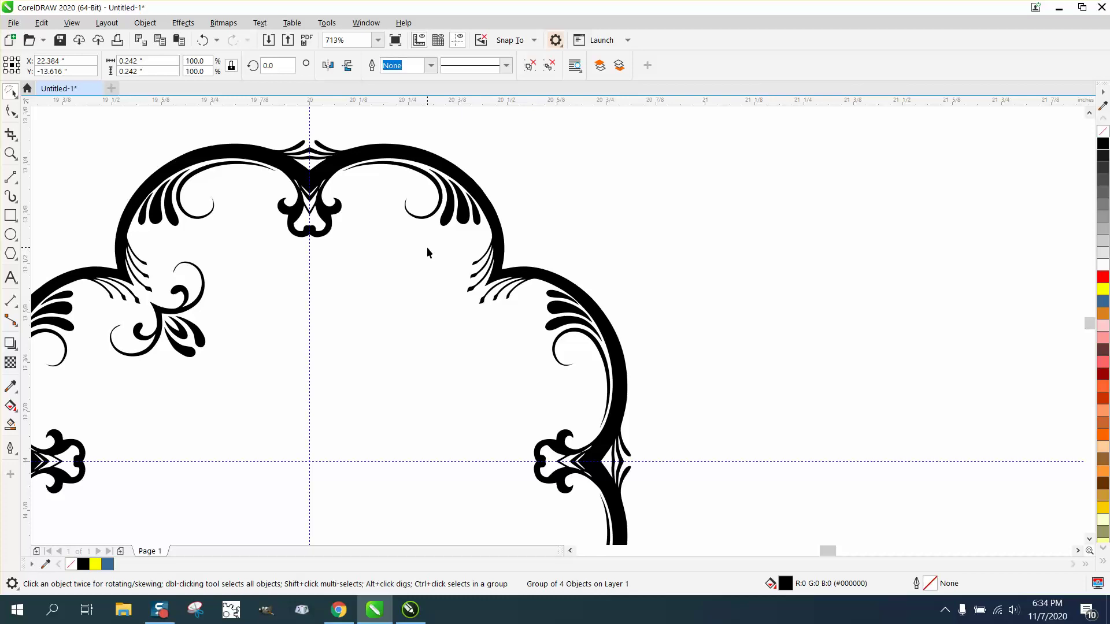
{"action": "key", "text": "Left"}
- Rotate the separate flourish copy about 47° counter-clockwise so it stands upright and level
{"action": "scroll", "coordinate": [330, 259], "scroll_direction": "down", "scroll_amount": 5}
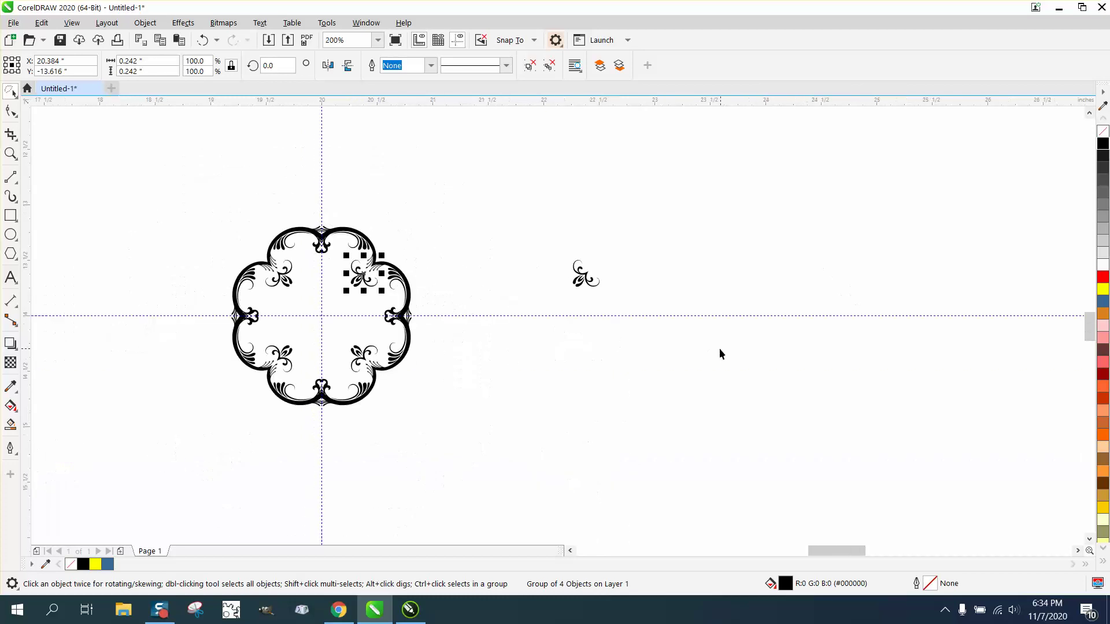
{"action": "left_click", "coordinate": [11, 153]}
{"action": "left_click_drag", "start_coordinate": [519, 241], "coordinate": [633, 305]}
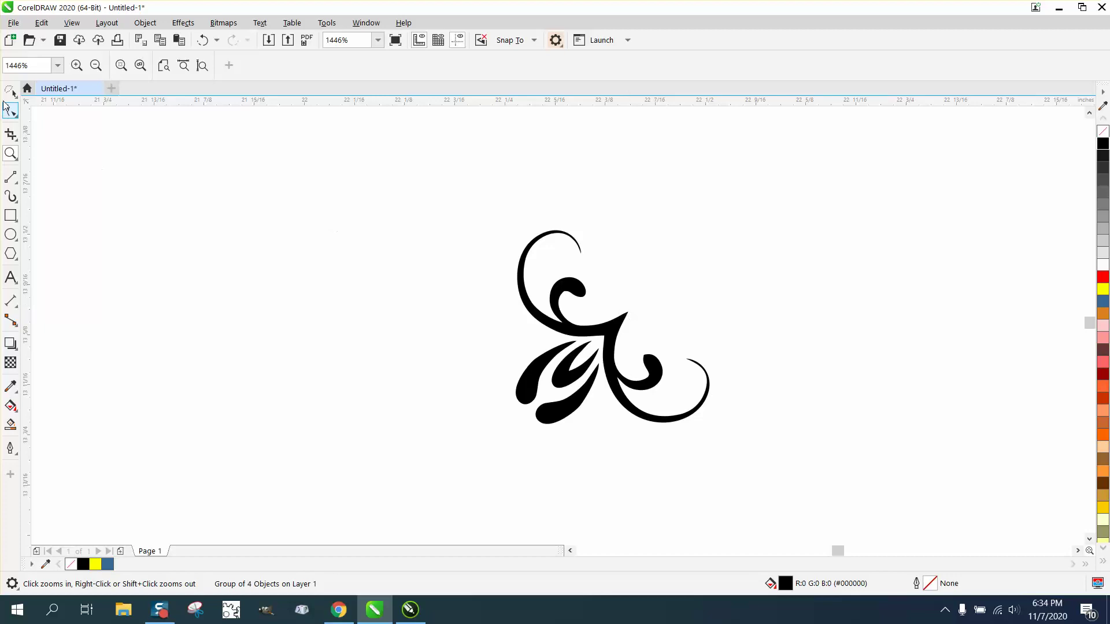
{"action": "left_click", "coordinate": [11, 96]}
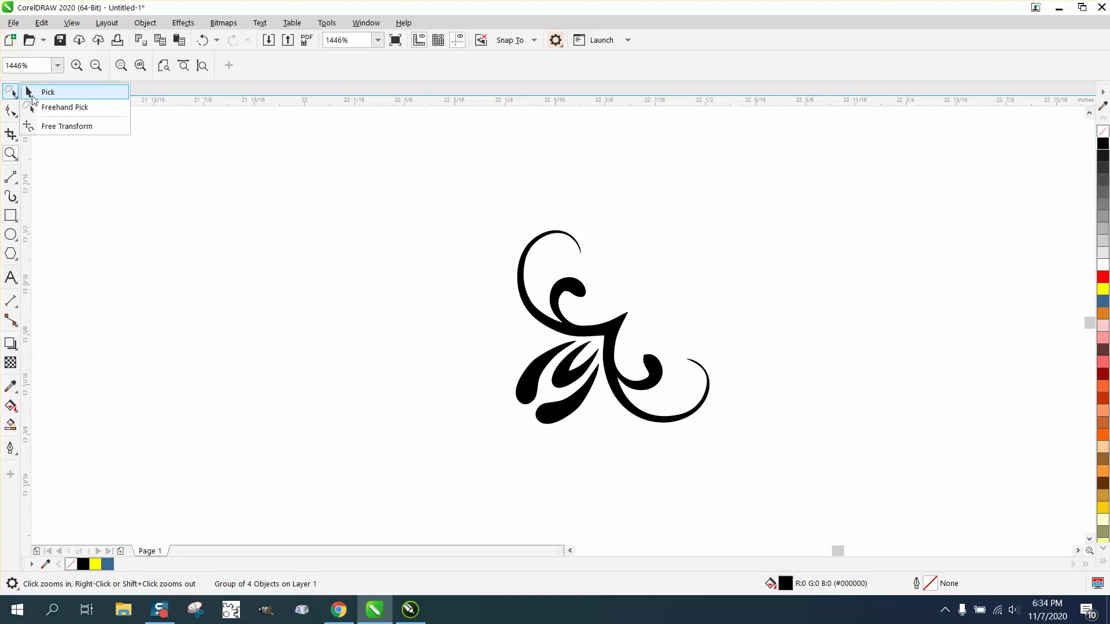
{"action": "left_click", "coordinate": [44, 89]}
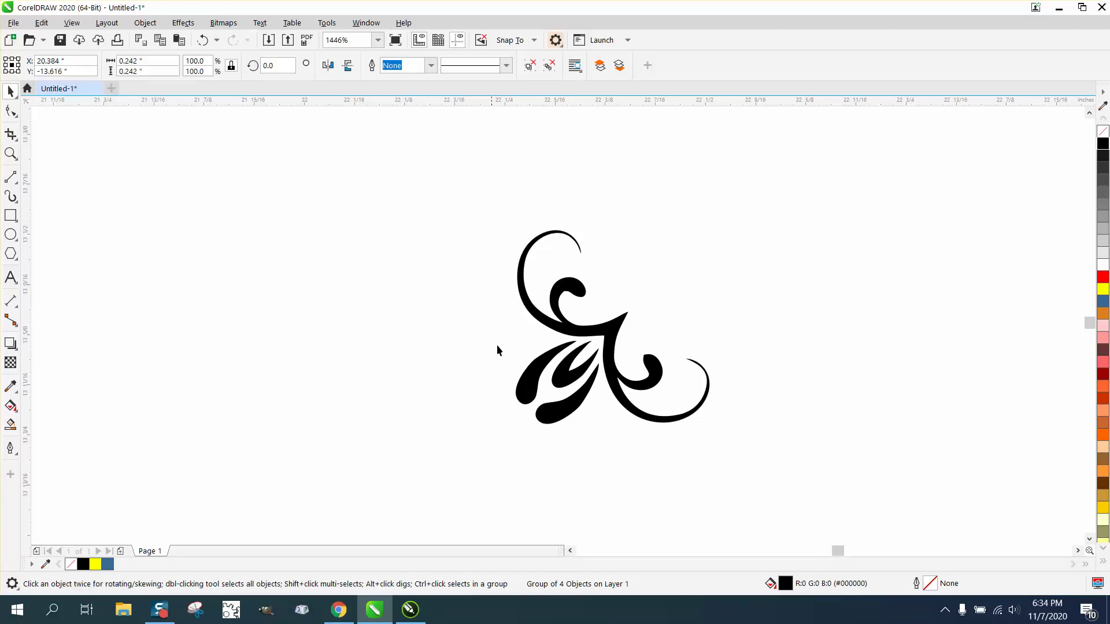
{"action": "left_click", "coordinate": [611, 330]}
{"action": "left_click_drag", "start_coordinate": [716, 224], "coordinate": [599, 200]}
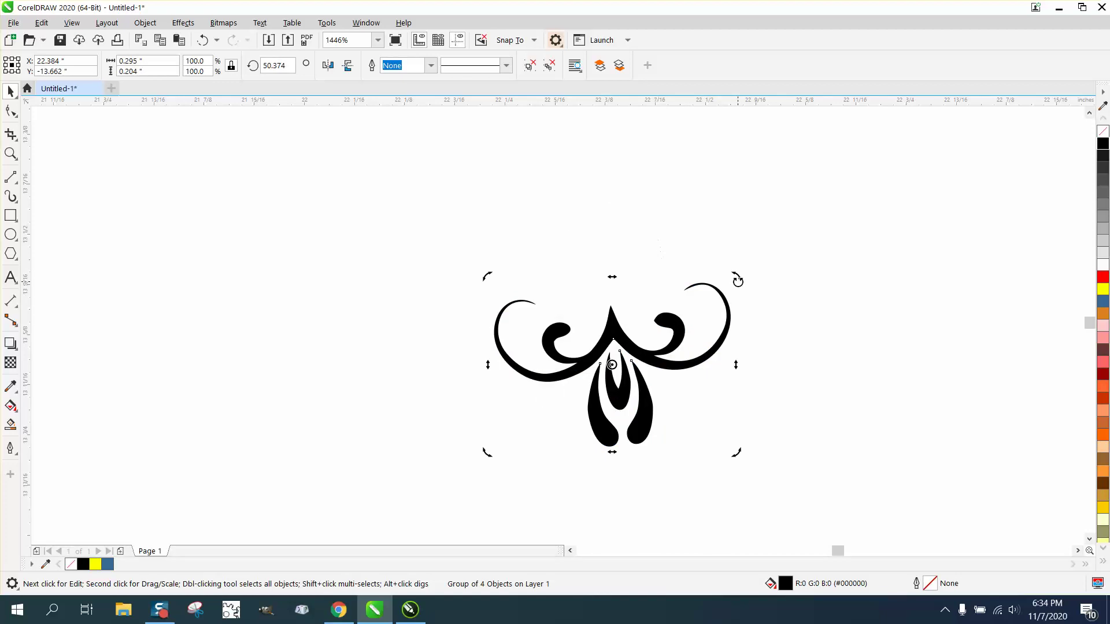
{"action": "left_click_drag", "start_coordinate": [740, 282], "coordinate": [748, 285]}
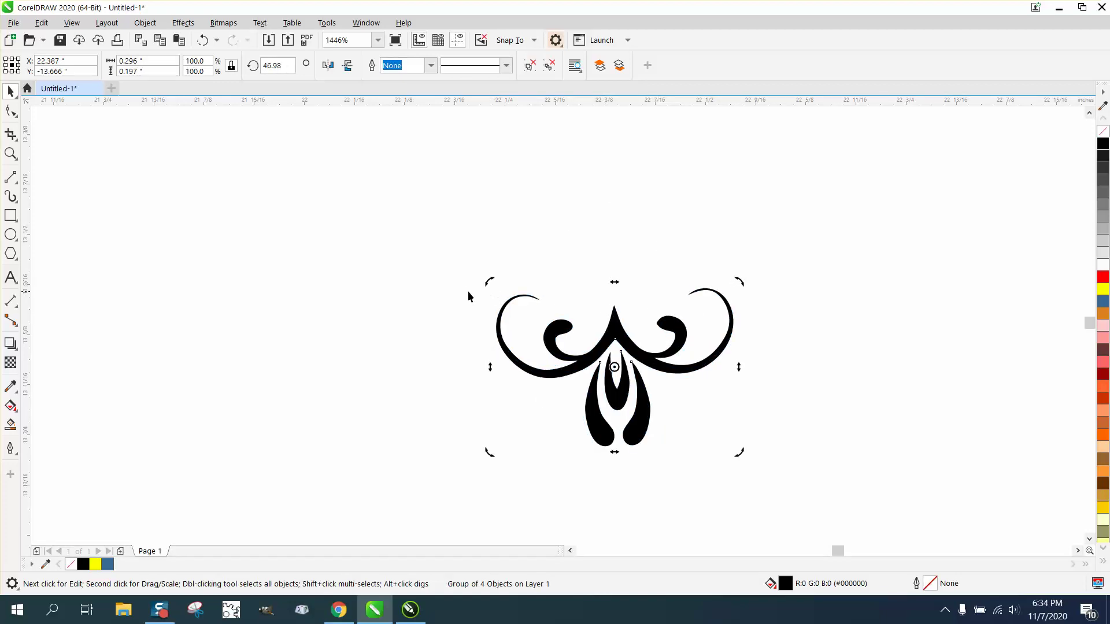
{"action": "left_click", "coordinate": [11, 153]}
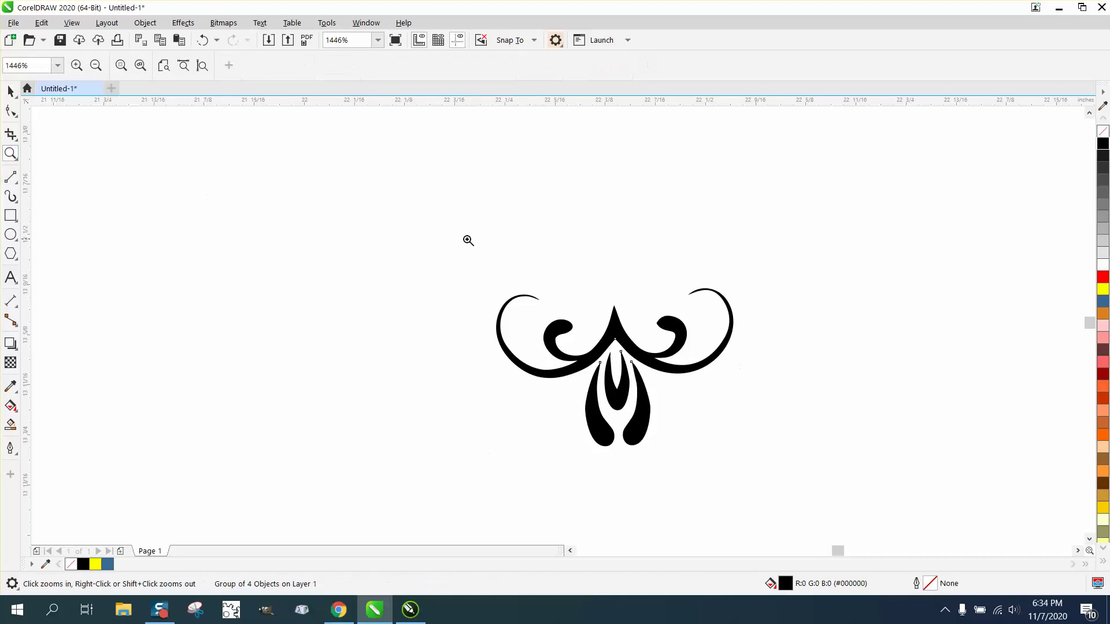
{"action": "left_click_drag", "start_coordinate": [444, 240], "coordinate": [858, 460]}
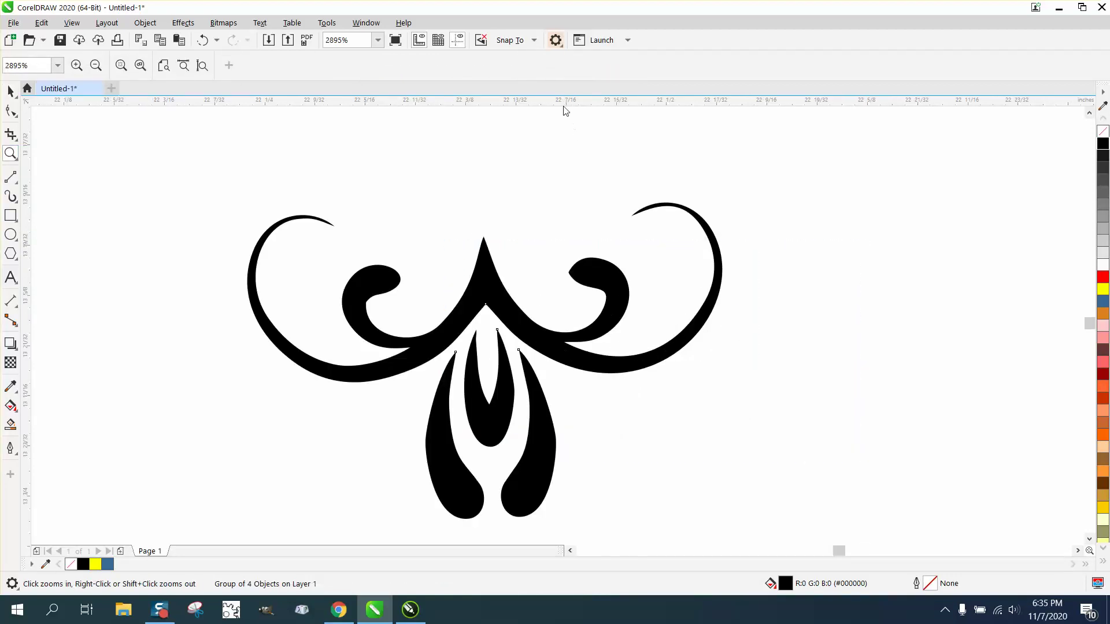
- Add a guide at the flourish's top and tilt it to 45.116° so both top curls touch it
{"action": "left_click_drag", "start_coordinate": [566, 160], "coordinate": [665, 204]}
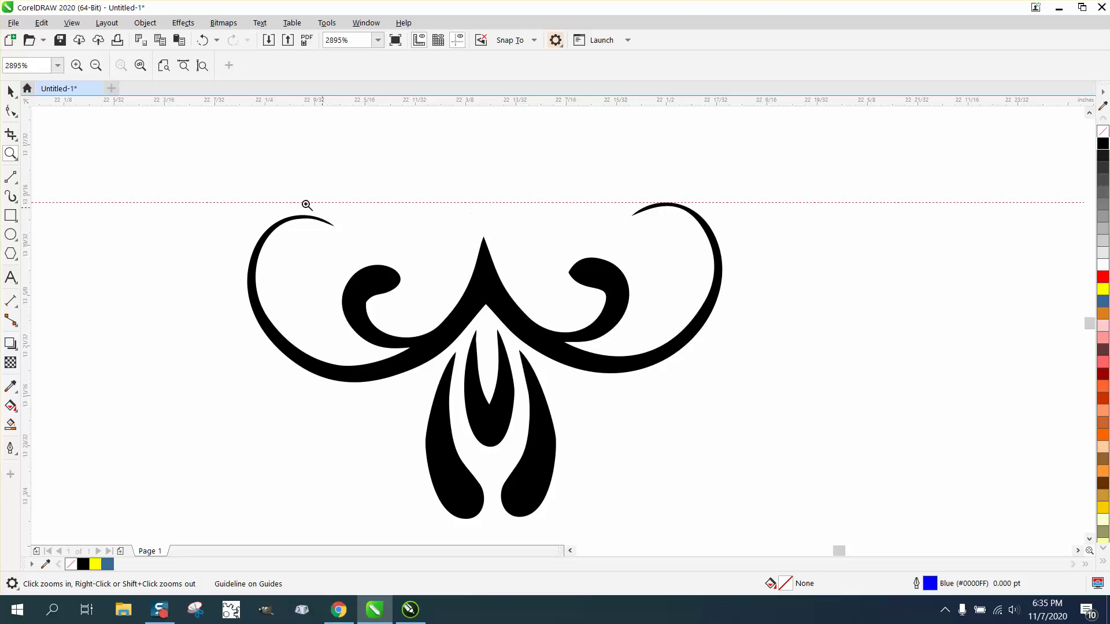
{"action": "left_click", "coordinate": [10, 91]}
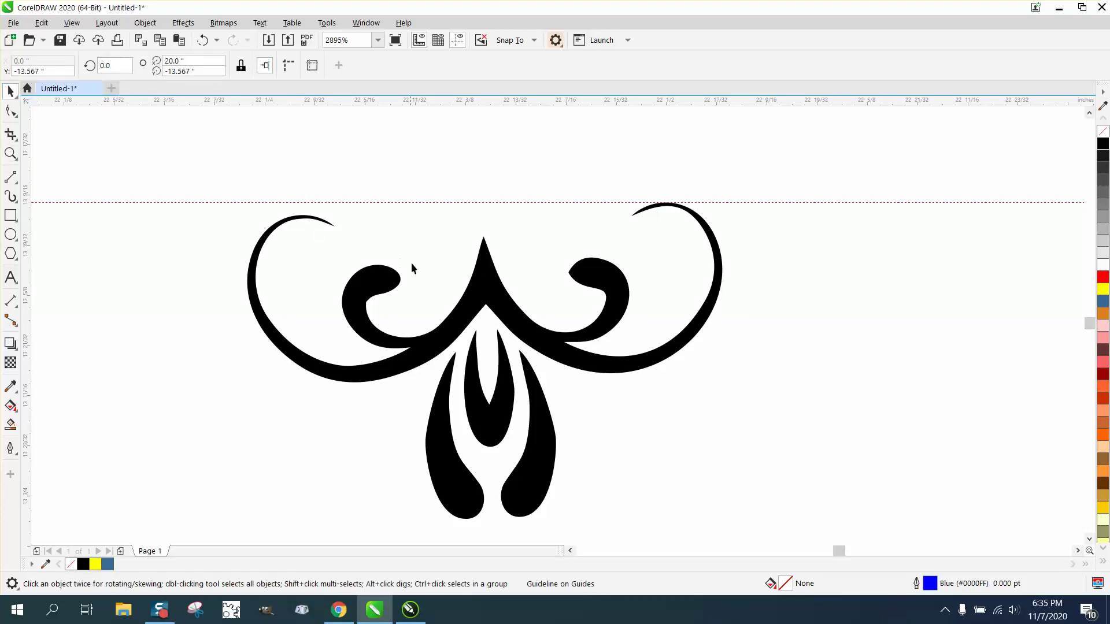
{"action": "left_click", "coordinate": [480, 296]}
{"action": "left_click", "coordinate": [485, 295]}
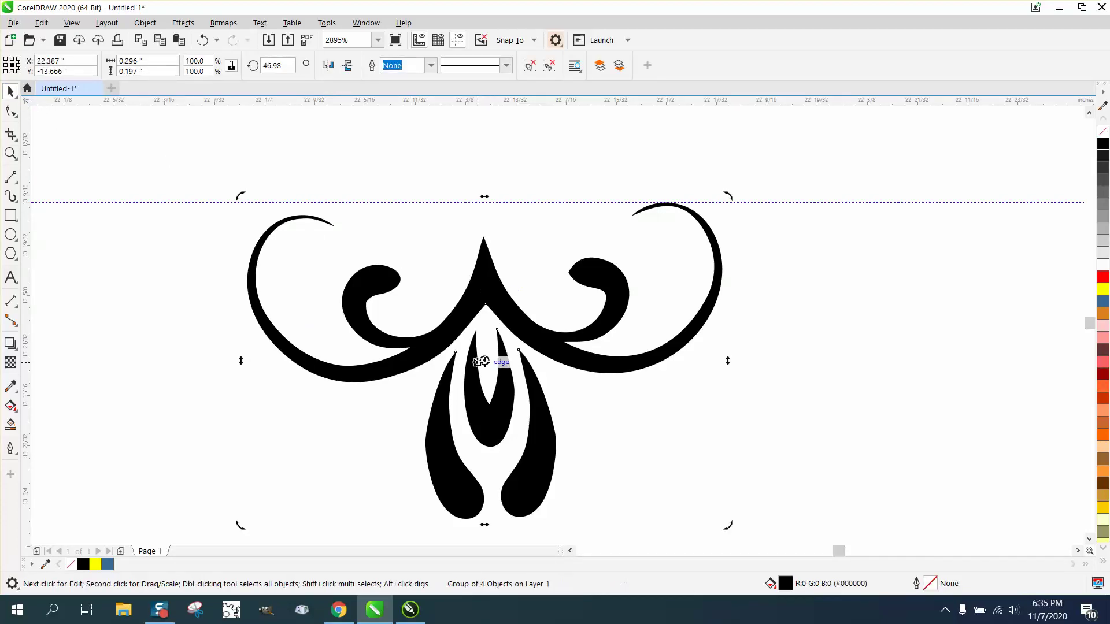
{"action": "left_click_drag", "start_coordinate": [487, 361], "coordinate": [666, 204]}
{"action": "left_click_drag", "start_coordinate": [237, 191], "coordinate": [240, 188]}
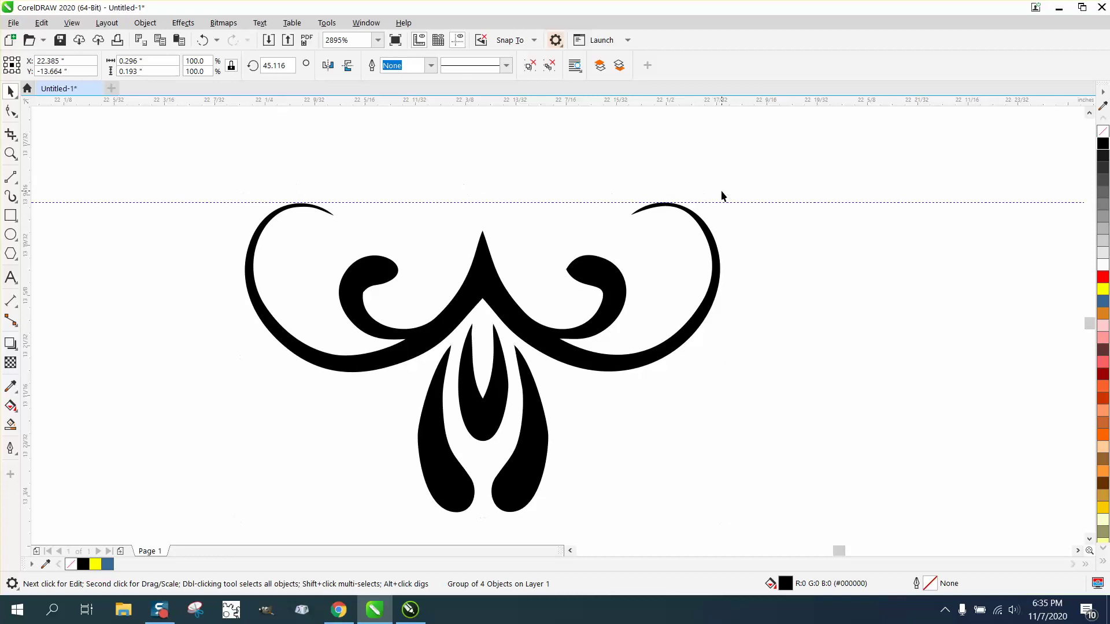
- Select the whole flourish and remove its black fill
{"action": "left_click", "coordinate": [721, 193]}
{"action": "left_click", "coordinate": [702, 231]}
{"action": "scroll", "coordinate": [501, 276], "scroll_direction": "down", "scroll_amount": 2}
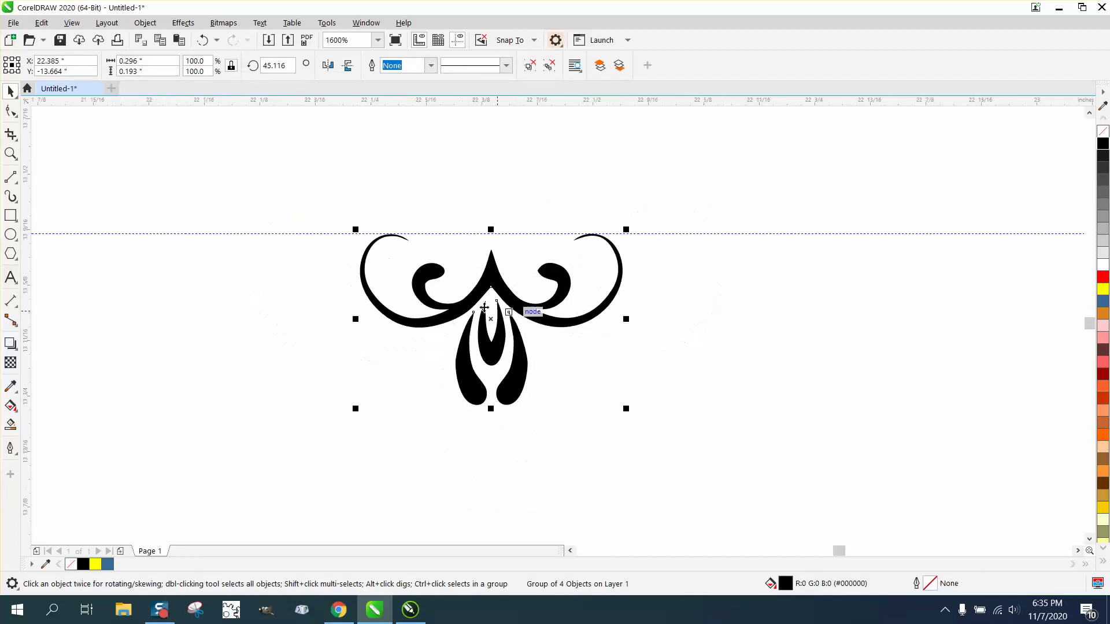
{"action": "left_click_drag", "start_coordinate": [315, 203], "coordinate": [749, 446]}
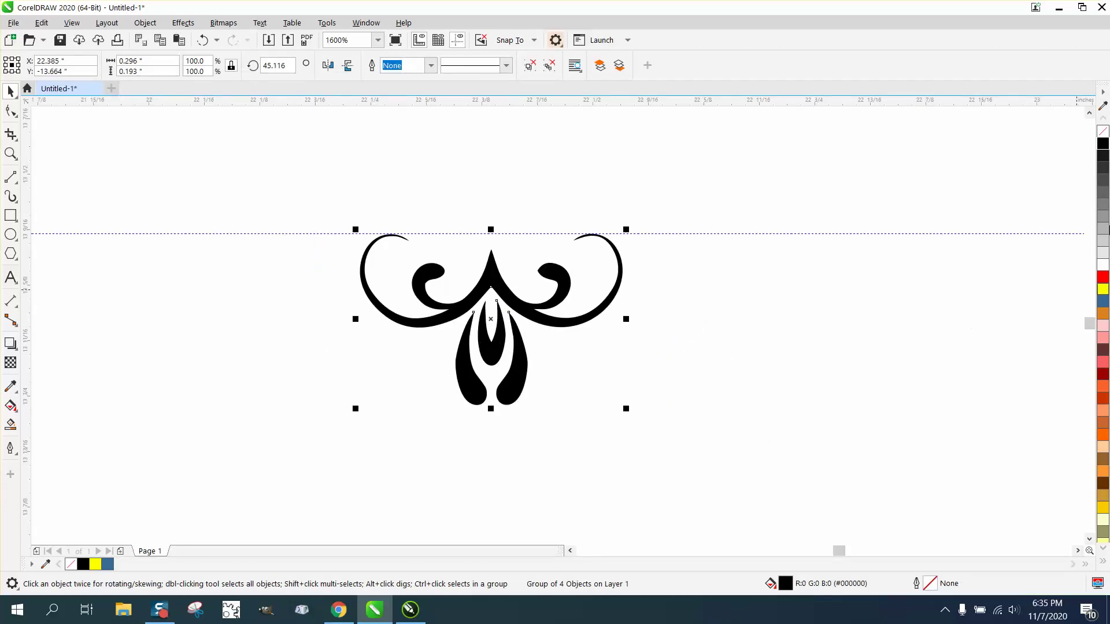
{"action": "left_click", "coordinate": [1103, 134]}
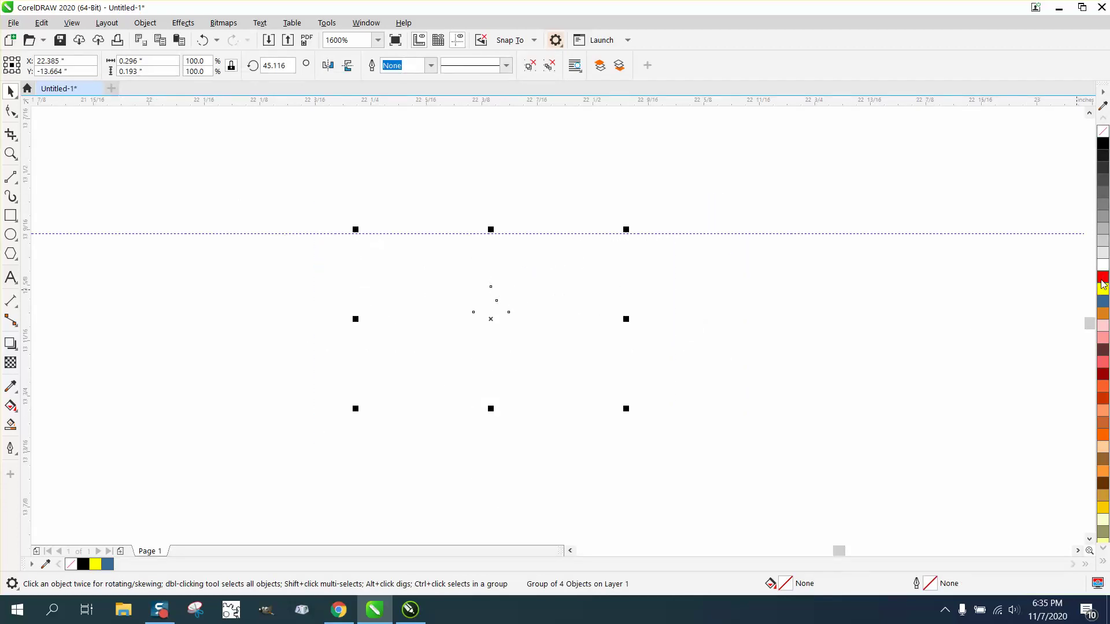
- Give the flourish a red hairline outline and leave a vertically mirrored copy above it
{"action": "right_click", "coordinate": [1101, 280]}
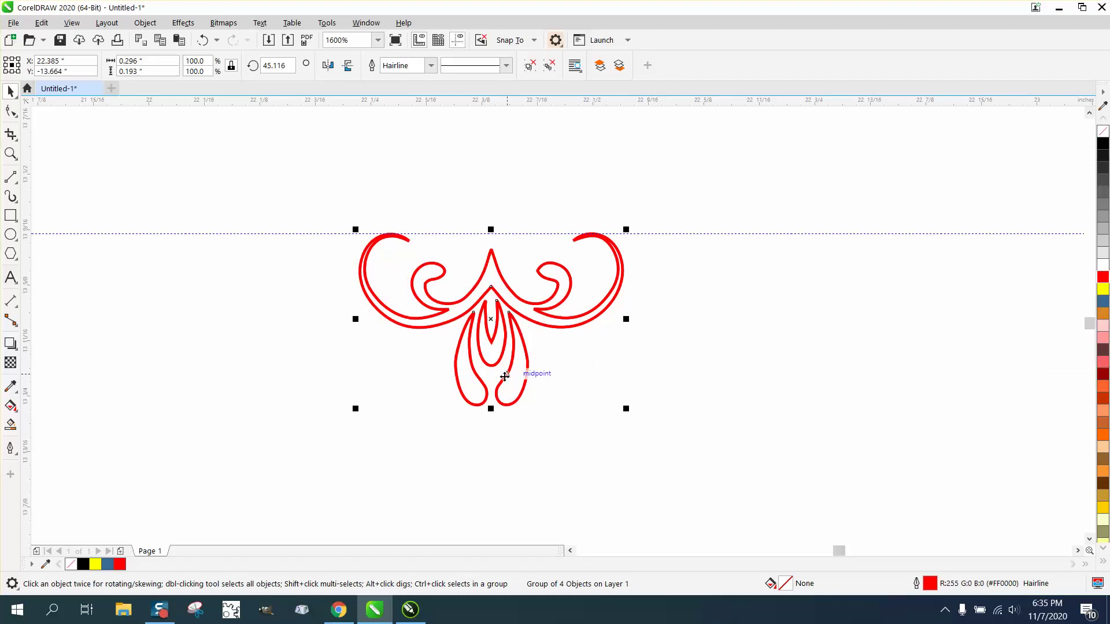
{"action": "left_click_drag", "start_coordinate": [491, 408], "coordinate": [500, 215]}
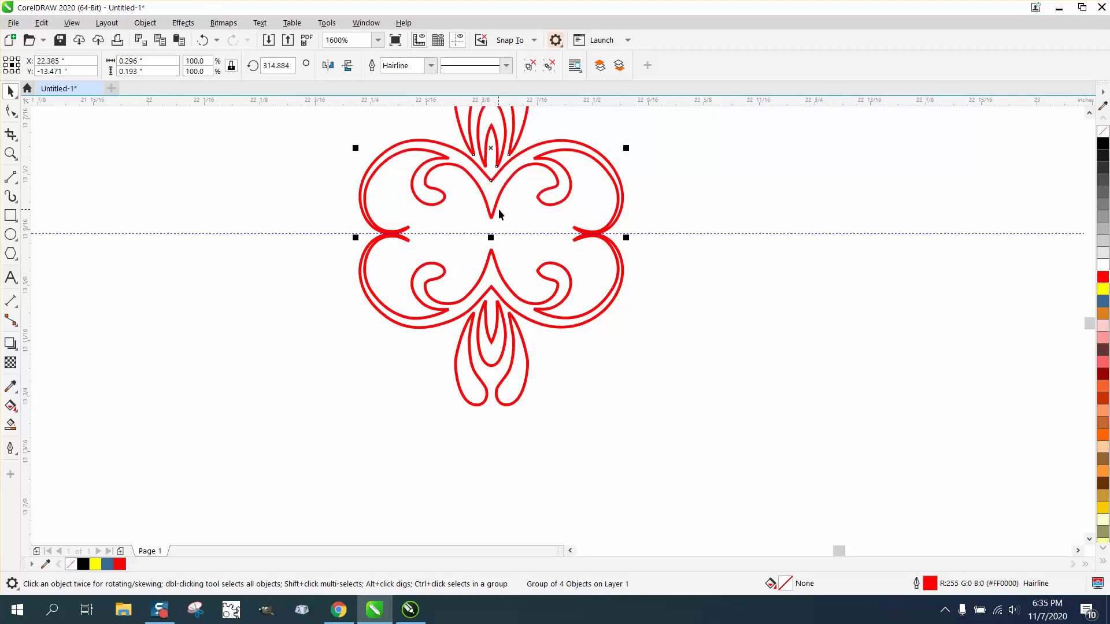
{"action": "left_click", "coordinate": [674, 207]}
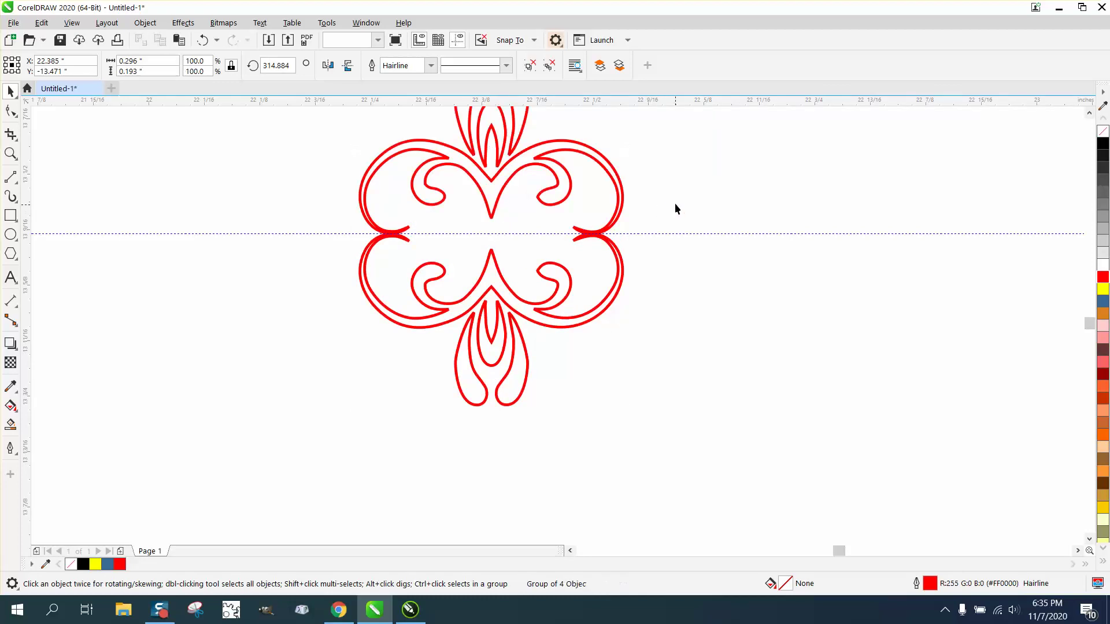
{"action": "left_click", "coordinate": [613, 172]}
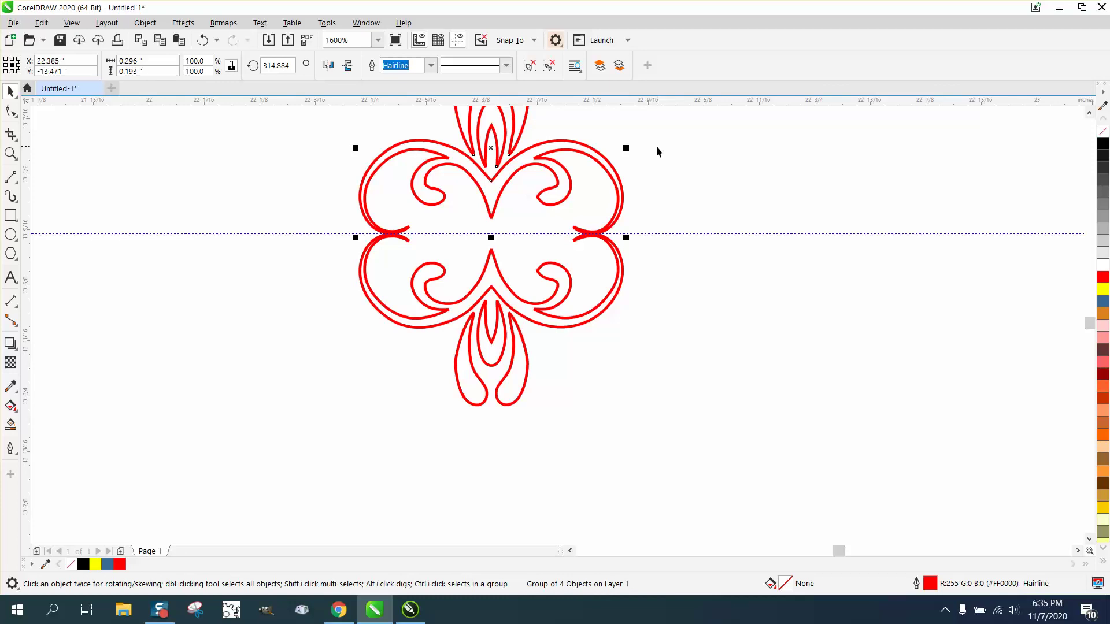
{"action": "scroll", "coordinate": [656, 146], "scroll_direction": "down", "scroll_amount": 1}
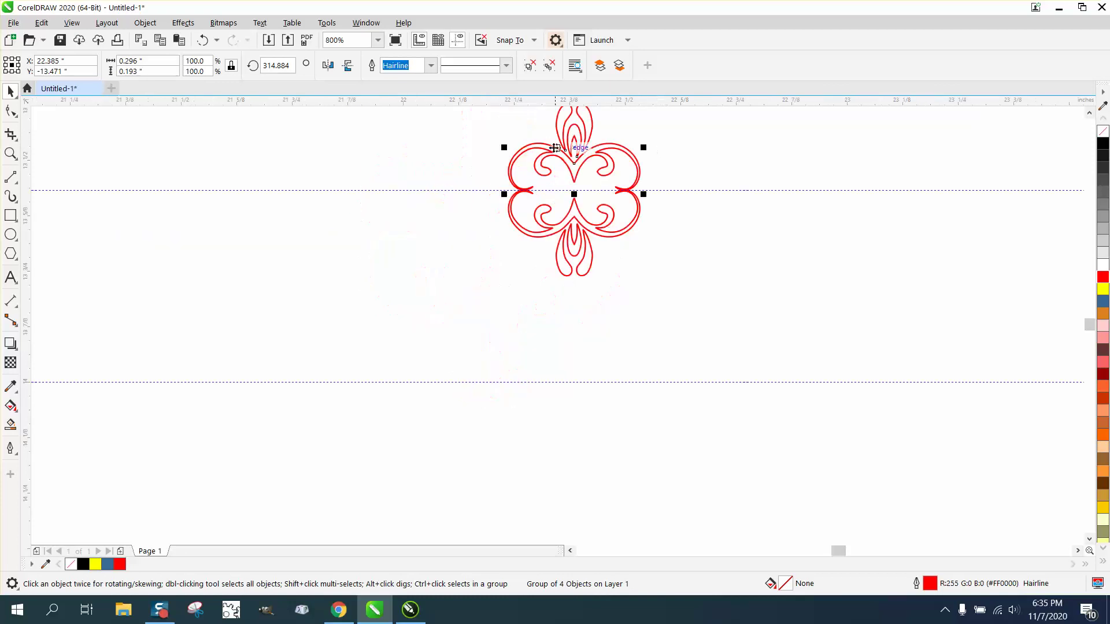
- Set the nudge distance to 0.01 inch and nudge the mirrored copy down to overlap the original
{"action": "left_click", "coordinate": [484, 113]}
{"action": "left_click_drag", "start_coordinate": [452, 66], "coordinate": [417, 69]}
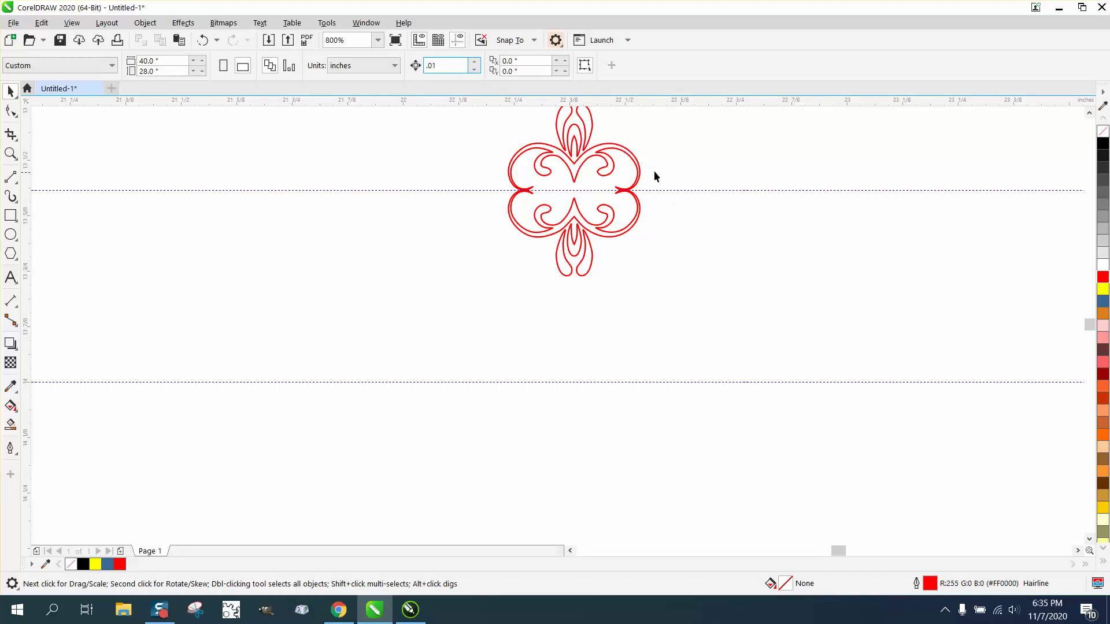
{"action": "left_click", "coordinate": [634, 162]}
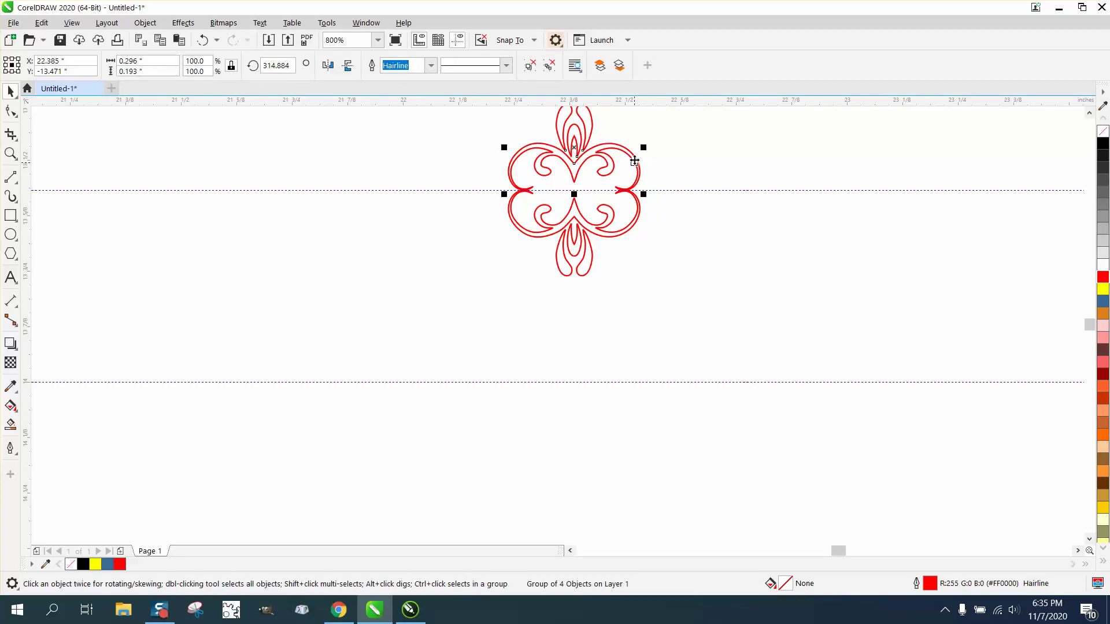
{"action": "left_click_drag", "start_coordinate": [635, 161], "coordinate": [635, 164]}
- Weld the red flourish and its mirrored copy into a single curve
{"action": "scroll", "coordinate": [576, 256], "scroll_direction": "down", "scroll_amount": 1}
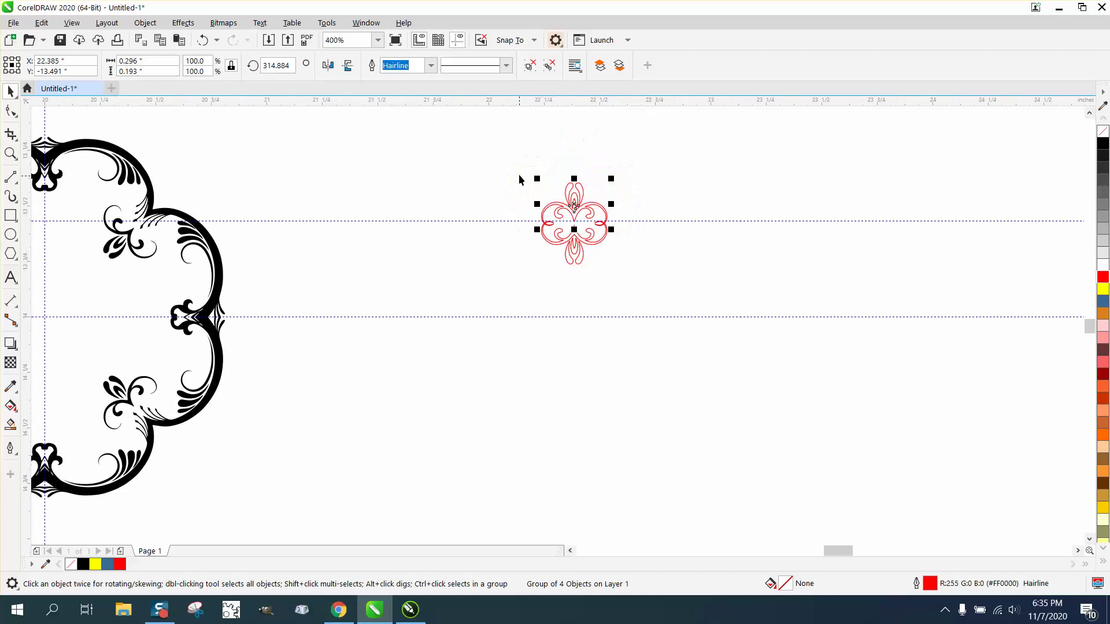
{"action": "left_click_drag", "start_coordinate": [519, 175], "coordinate": [679, 280]}
{"action": "left_click", "coordinate": [398, 65]}
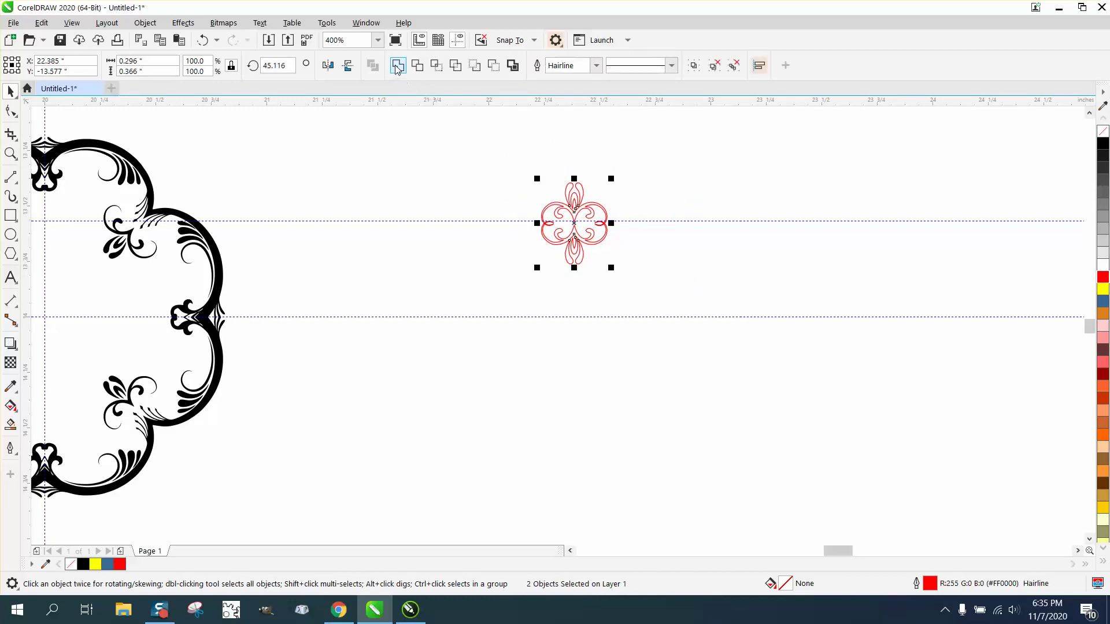
- Zoom in to inspect the weld joint, then reselect the whole welded ornament
{"action": "left_click", "coordinate": [10, 153]}
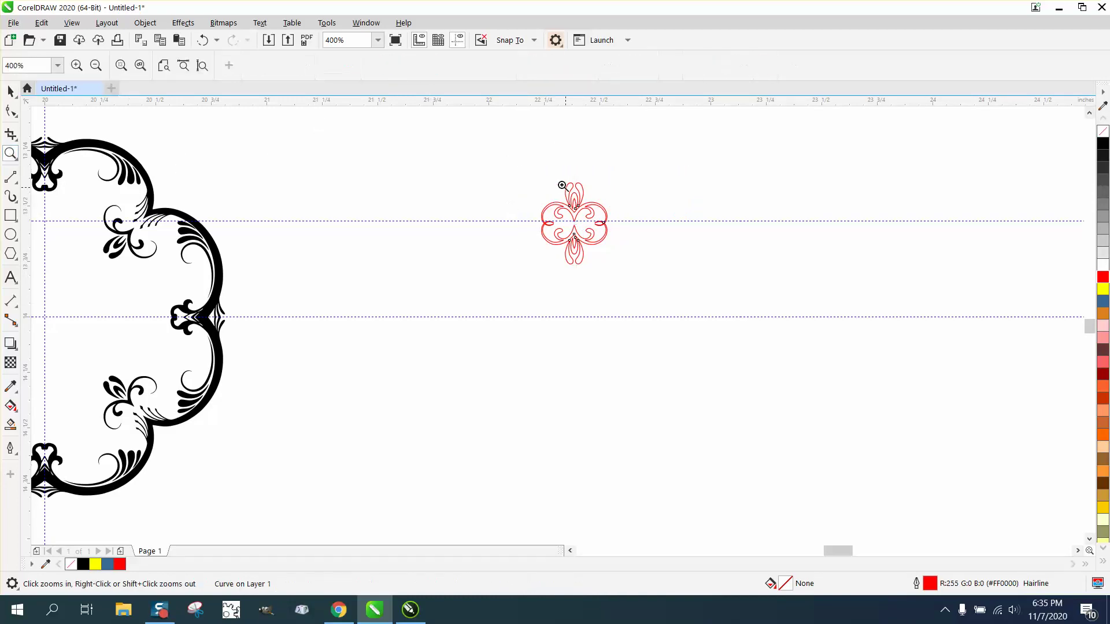
{"action": "left_click_drag", "start_coordinate": [520, 145], "coordinate": [671, 286]}
{"action": "left_click_drag", "start_coordinate": [532, 319], "coordinate": [650, 387]}
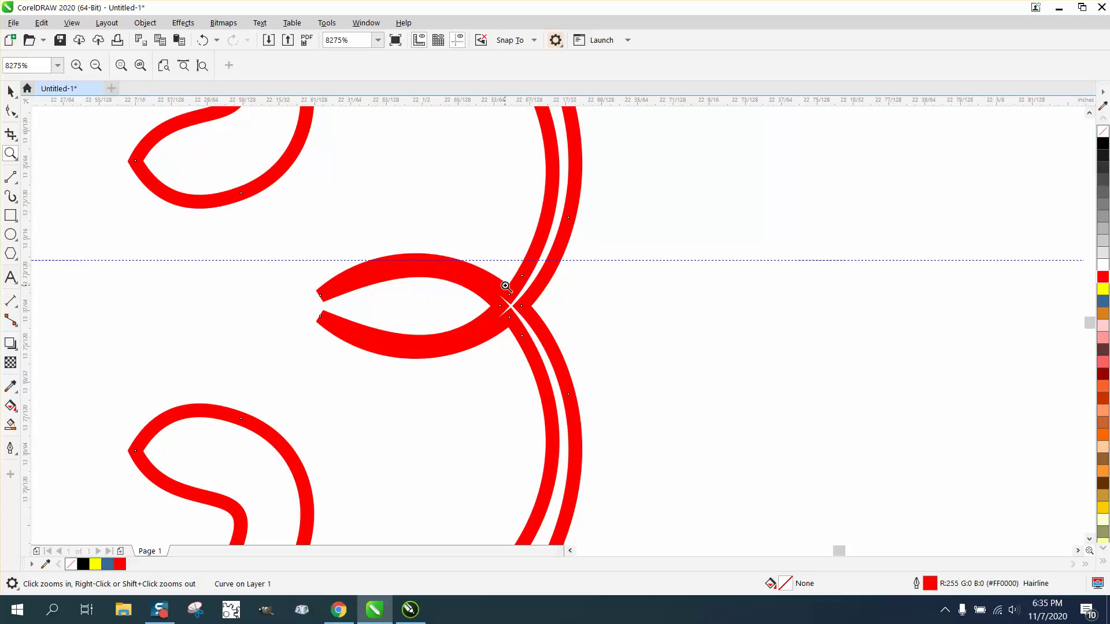
{"action": "scroll", "coordinate": [501, 288], "scroll_direction": "down", "scroll_amount": 6}
{"action": "left_click", "coordinate": [10, 91]}
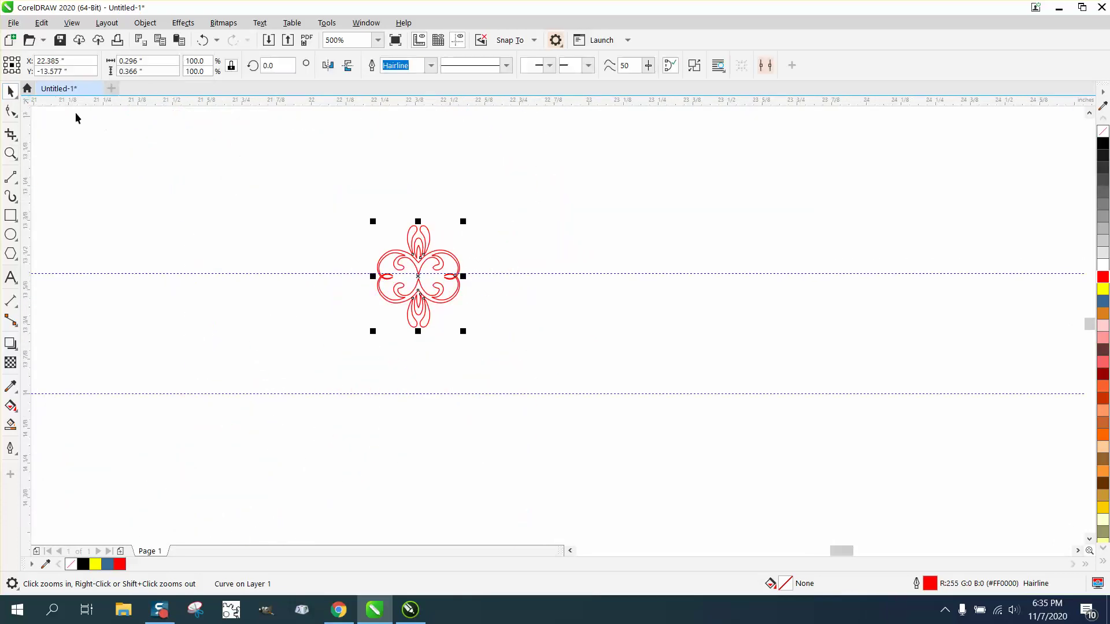
{"action": "left_click_drag", "start_coordinate": [318, 211], "coordinate": [624, 532]}
- Give the welded ornament a solid black fill and remove its red outline
{"action": "scroll", "coordinate": [434, 301], "scroll_direction": "down", "scroll_amount": 1}
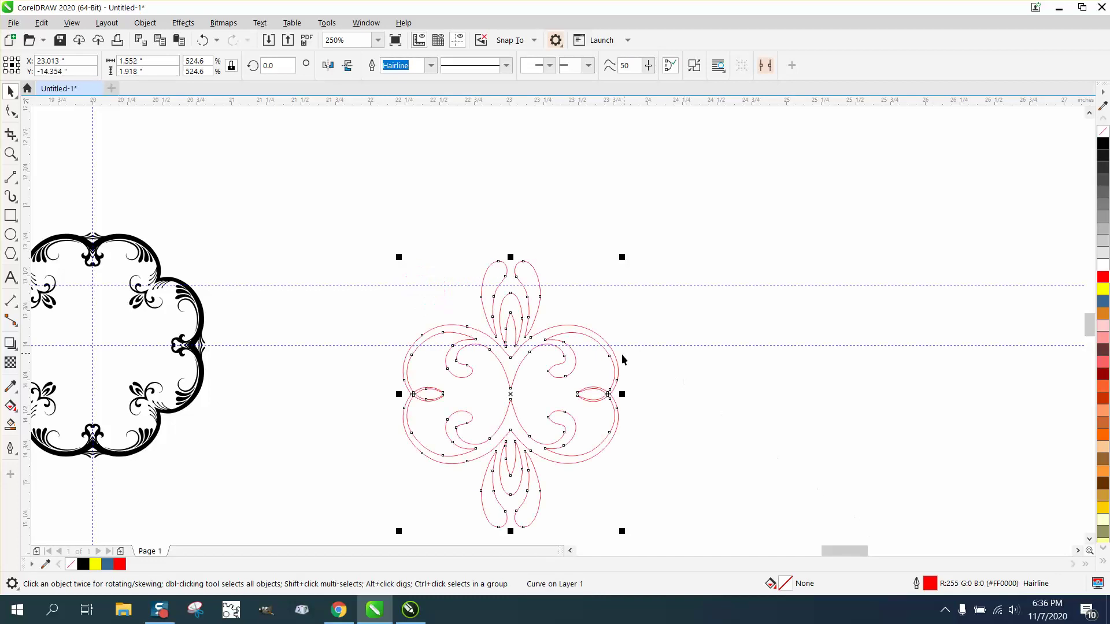
{"action": "left_click", "coordinate": [11, 153]}
{"action": "left_click_drag", "start_coordinate": [601, 393], "coordinate": [664, 418]}
{"action": "right_click", "coordinate": [389, 317]}
{"action": "right_click", "coordinate": [426, 310]}
{"action": "right_click", "coordinate": [427, 310]}
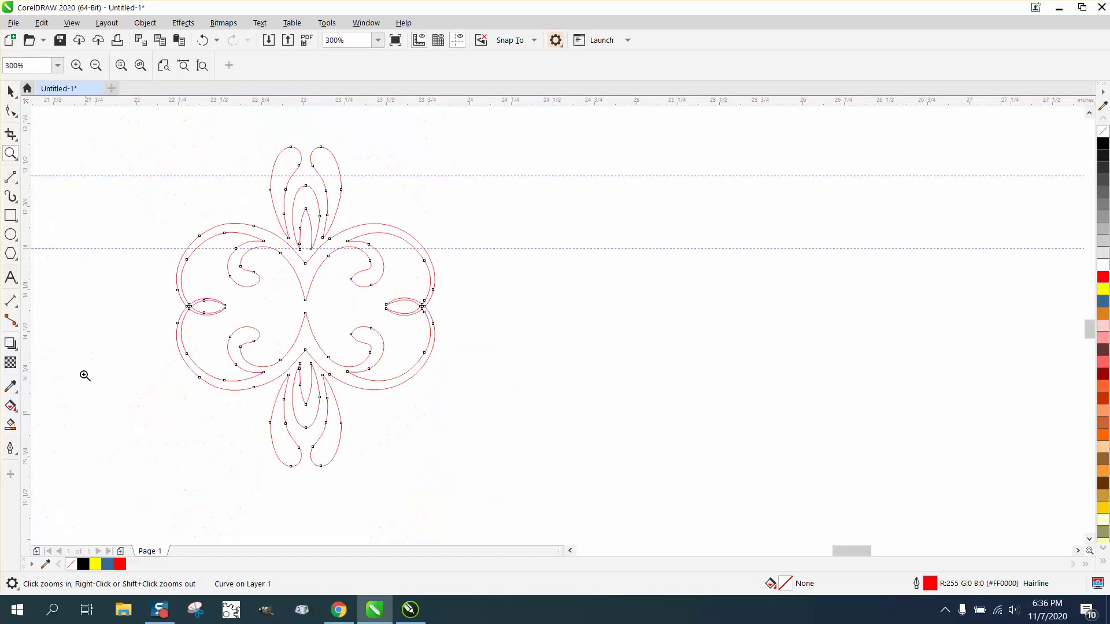
{"action": "left_click", "coordinate": [10, 423]}
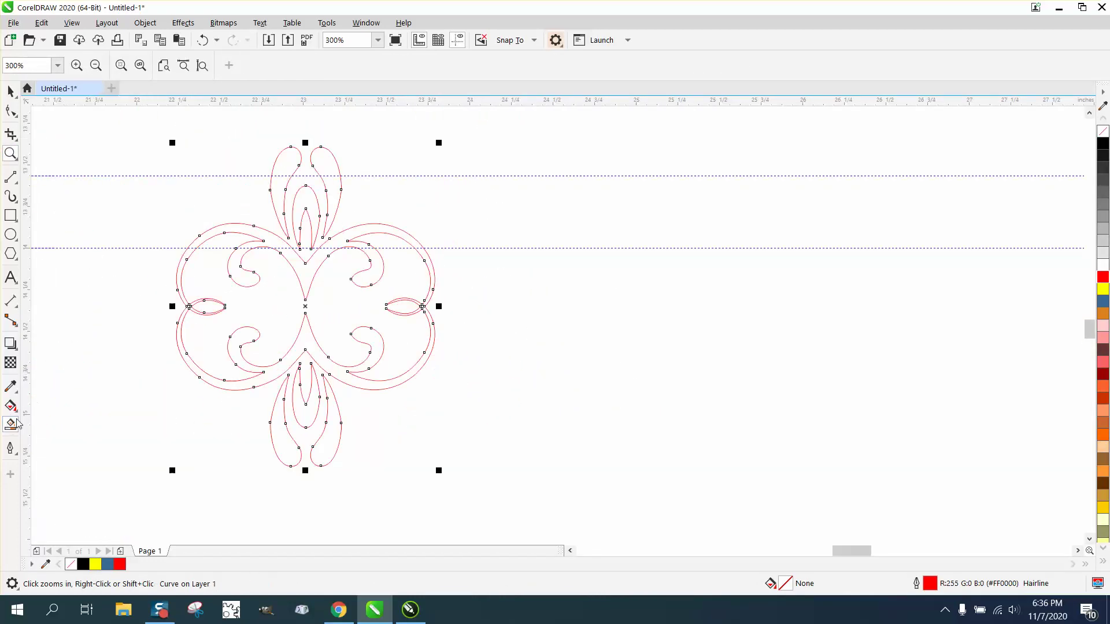
{"action": "left_click", "coordinate": [10, 91]}
{"action": "left_click_drag", "start_coordinate": [136, 125], "coordinate": [556, 493]}
{"action": "left_click", "coordinate": [1103, 145]}
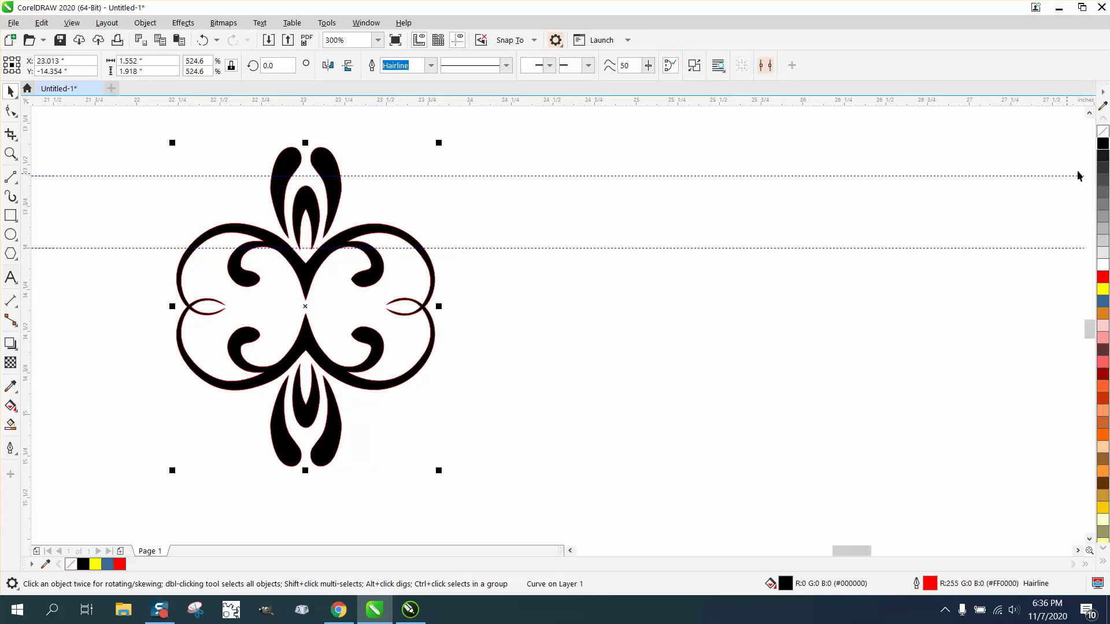
{"action": "right_click", "coordinate": [1103, 131]}
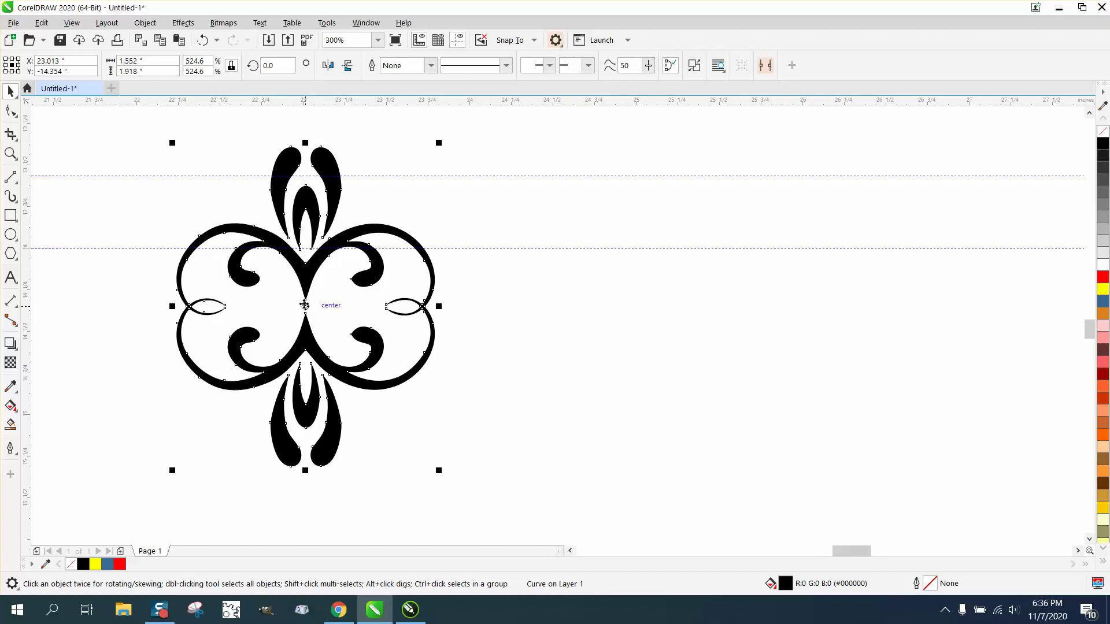
- Shift the black motif right to x 24.606" and zoom in on the scalloped frame
{"action": "left_click_drag", "start_coordinate": [304, 305], "coordinate": [570, 304]}
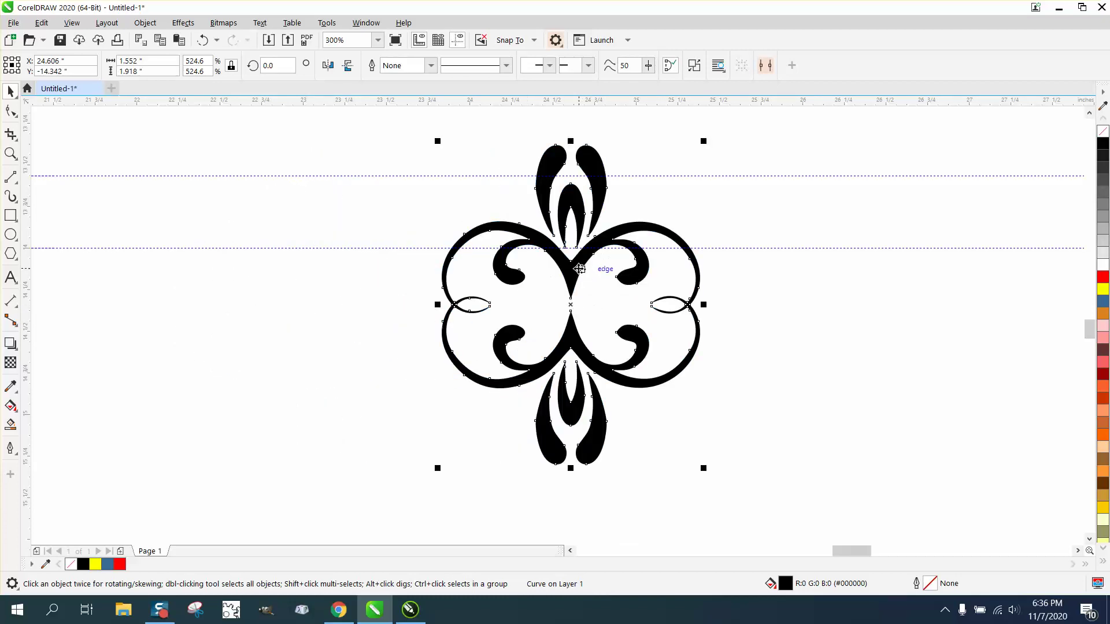
{"action": "scroll", "coordinate": [516, 300], "scroll_direction": "down", "scroll_amount": 4}
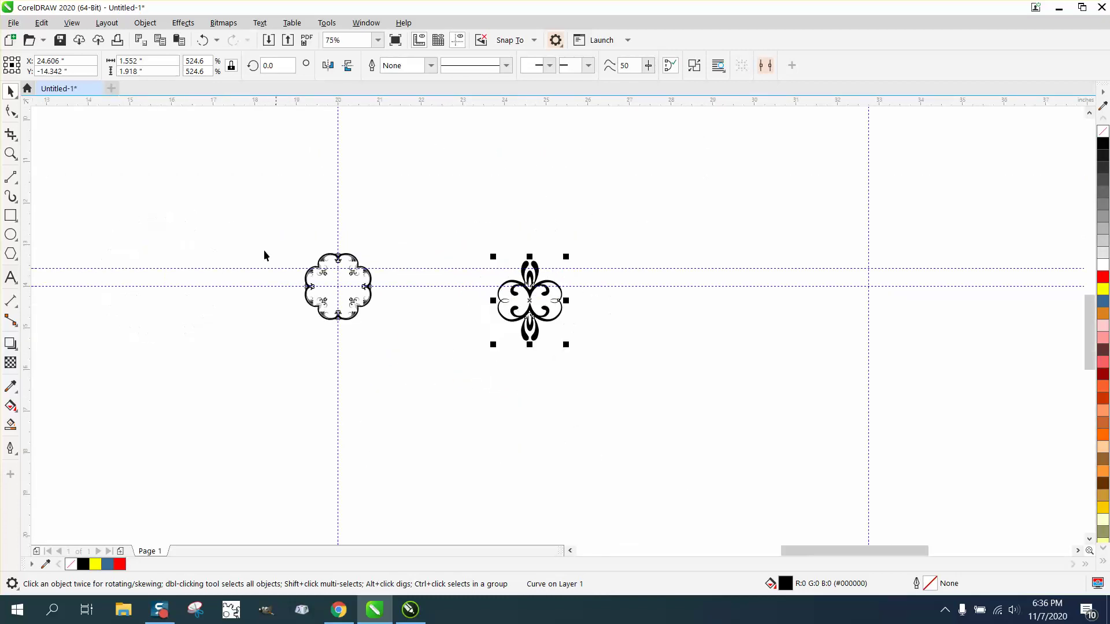
{"action": "left_click", "coordinate": [10, 154]}
{"action": "left_click_drag", "start_coordinate": [292, 243], "coordinate": [434, 325]}
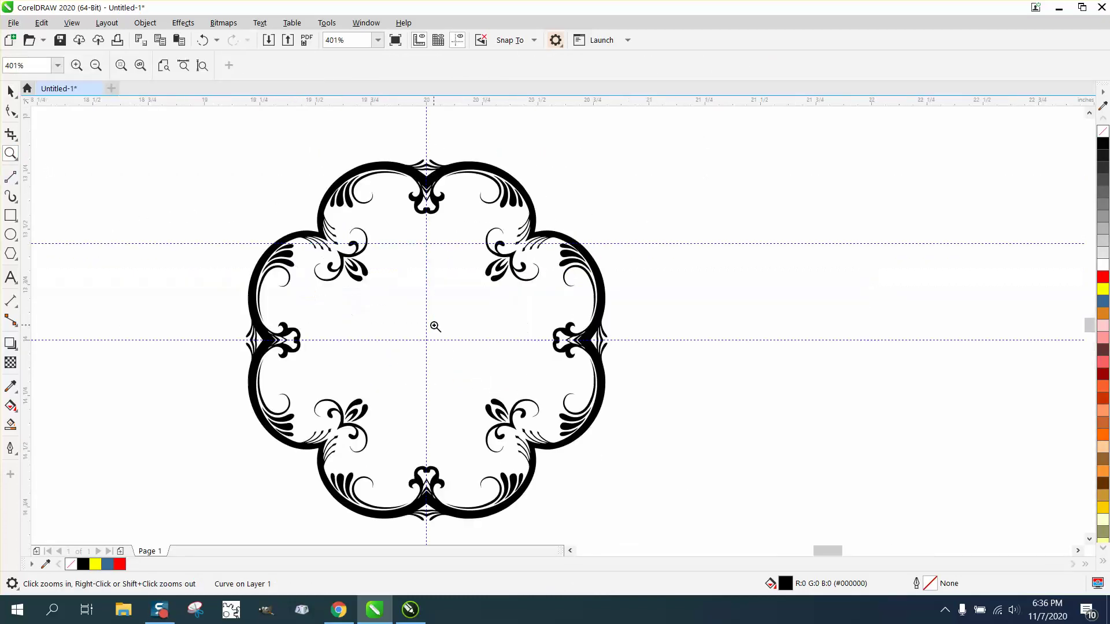